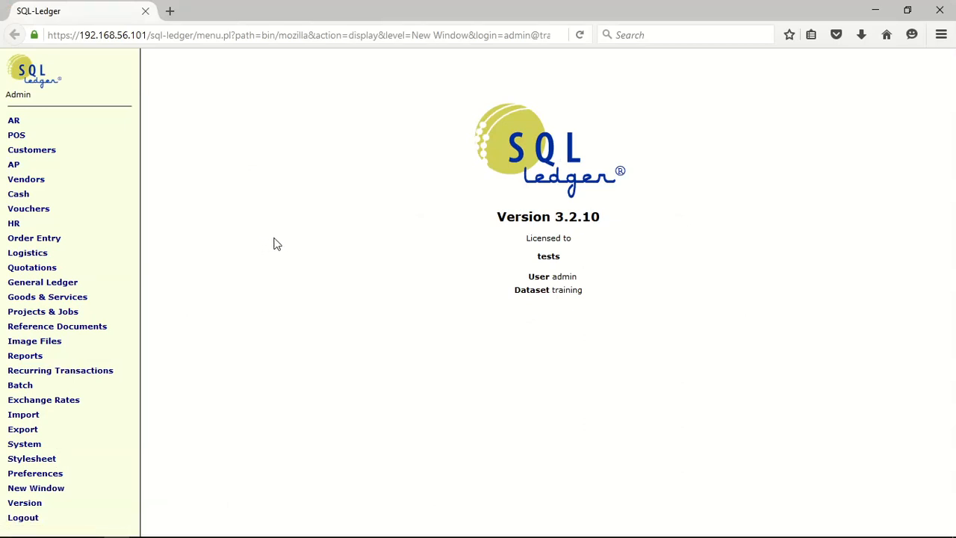
Run the report of all items and open part 1000 to examine its accounts, prices and inventory settings.
left_click(27, 300)
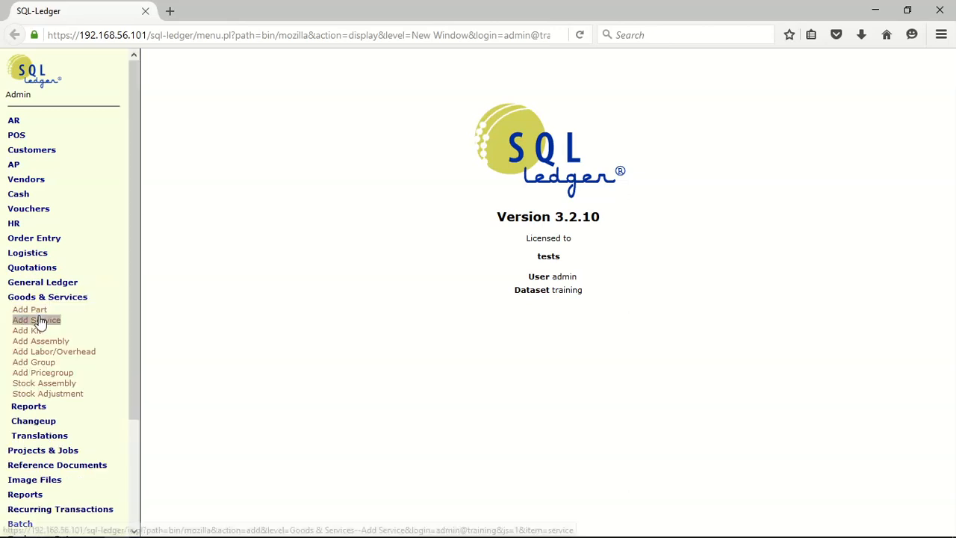
left_click(33, 409)
left_click(34, 422)
left_click(171, 445)
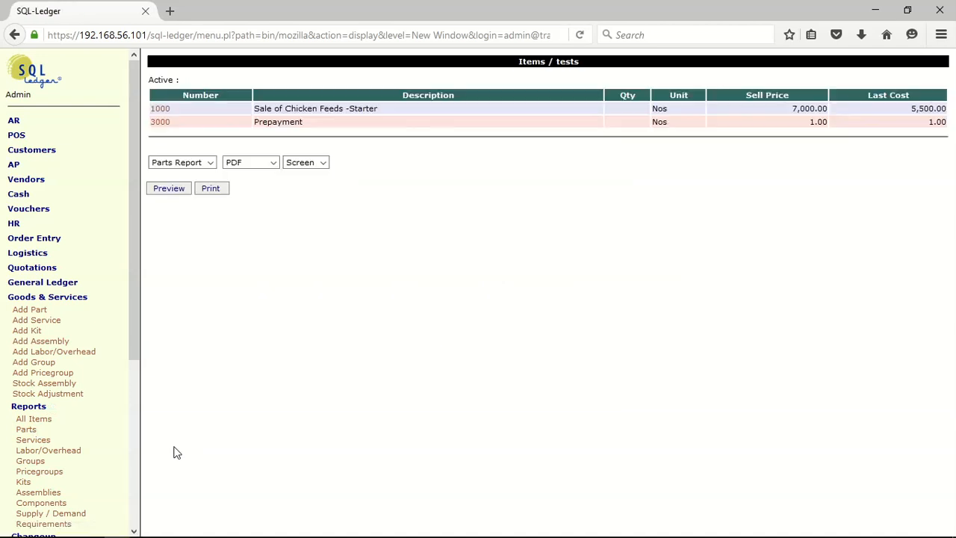
left_click(160, 110)
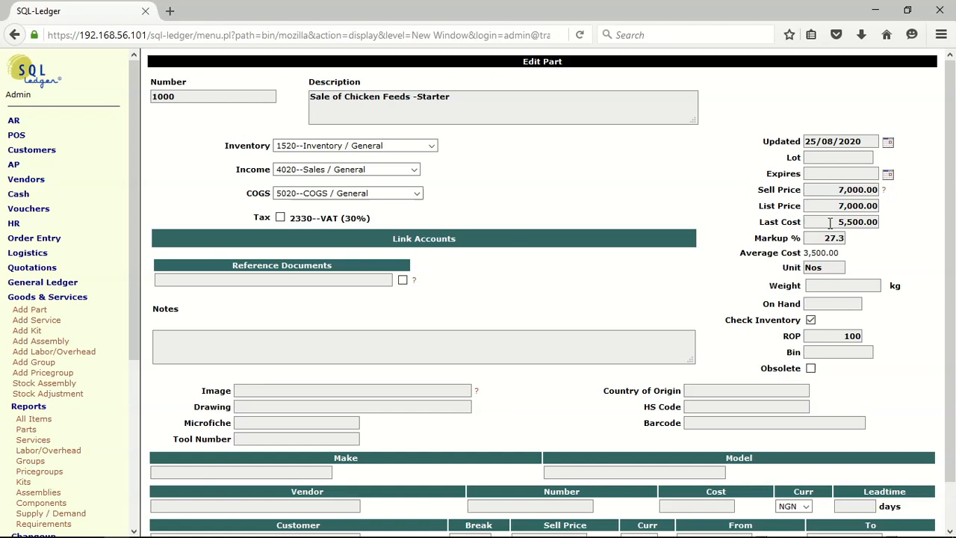
left_click(14, 35)
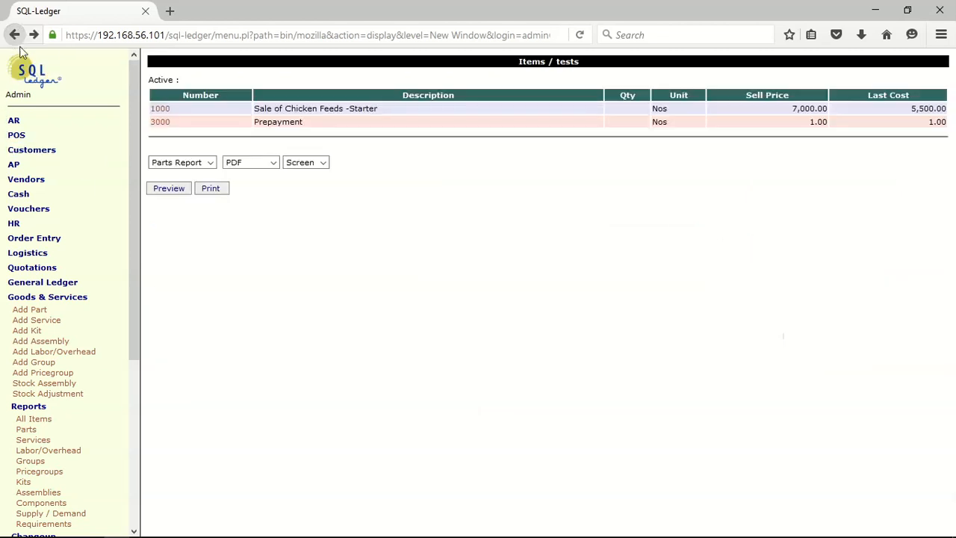
Search all vendors and open the listed vendor's record to review its billing and payment details.
left_click(33, 183)
left_click(39, 207)
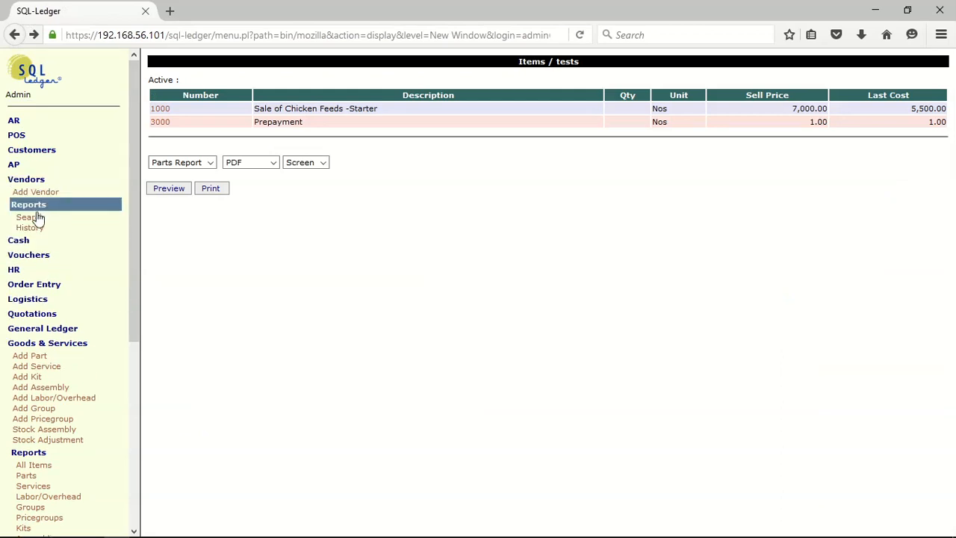
left_click(33, 217)
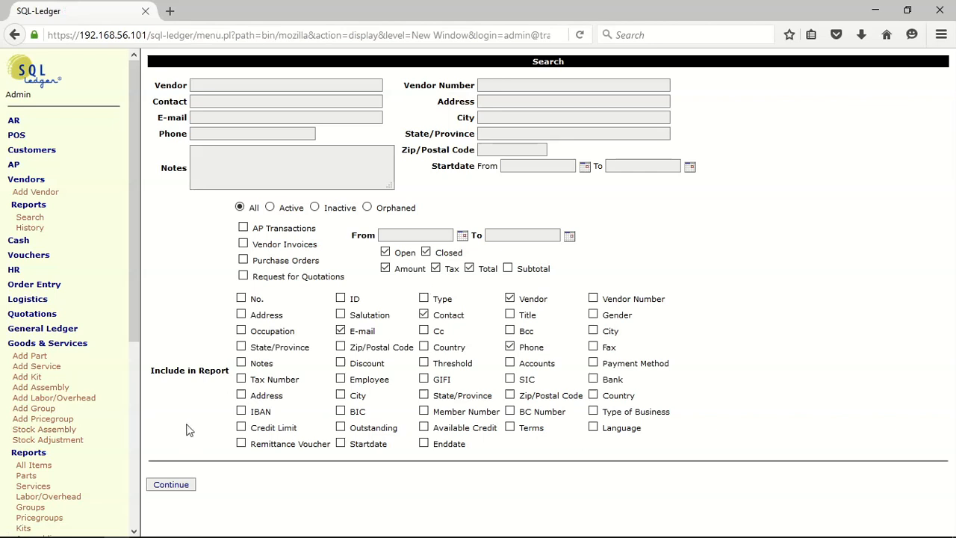
left_click(180, 489)
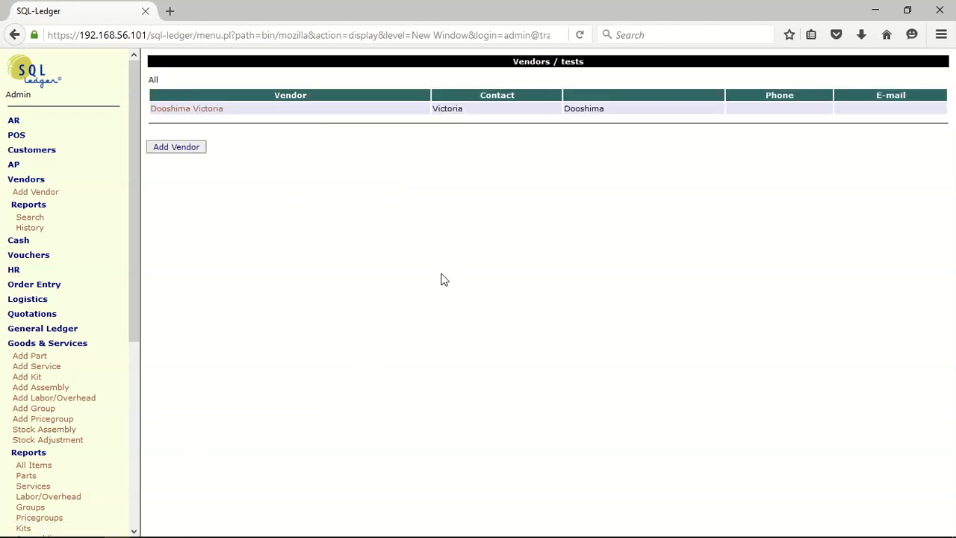
left_click(206, 109)
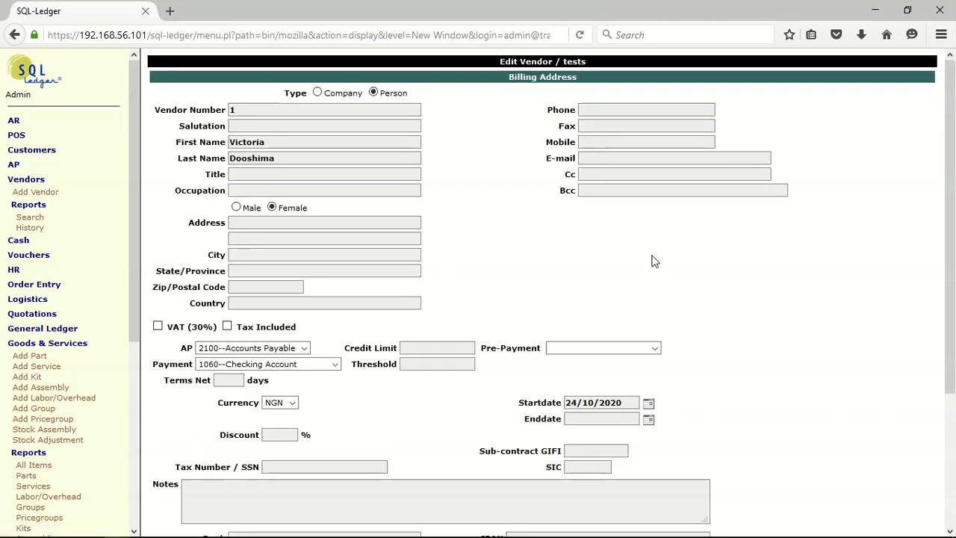
scroll(651, 261, "down", 5)
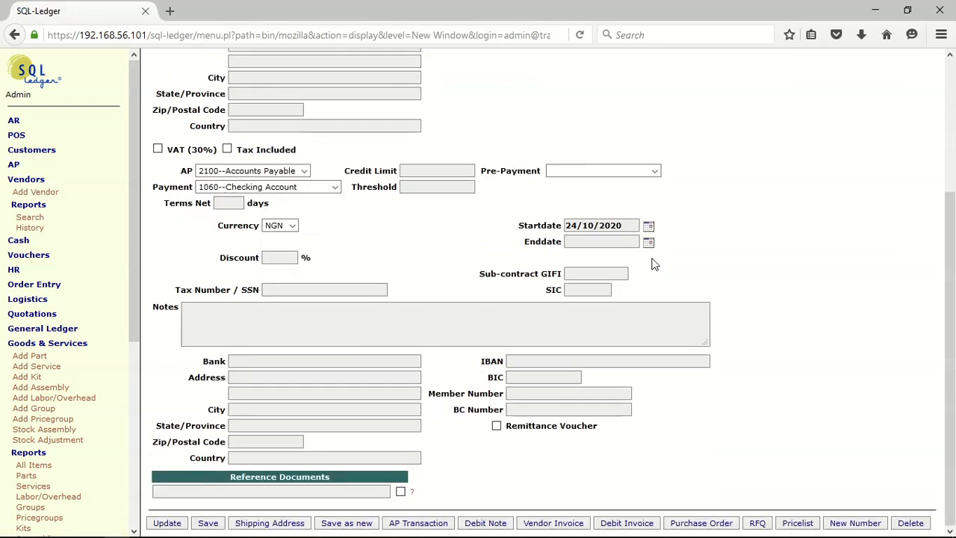
scroll(651, 264, "up", 5)
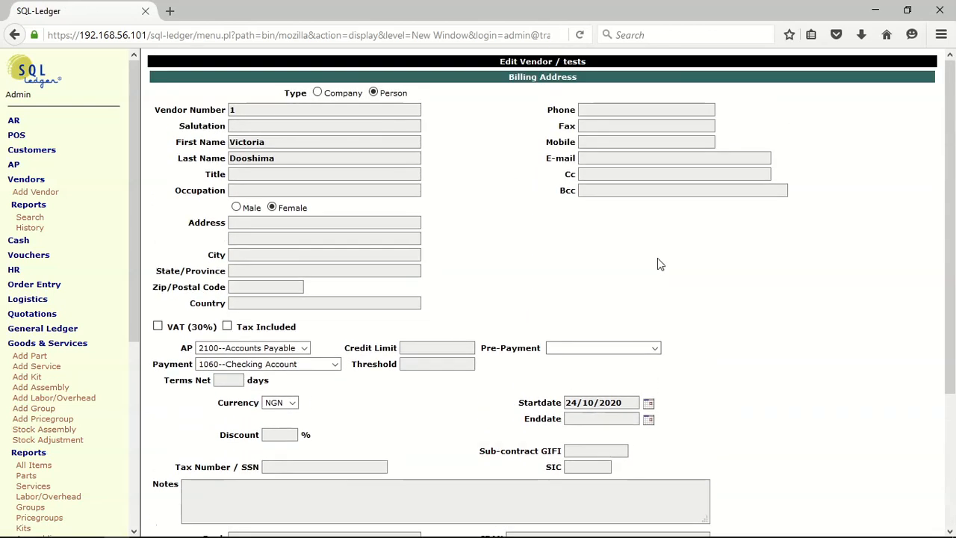
left_click(5, 40)
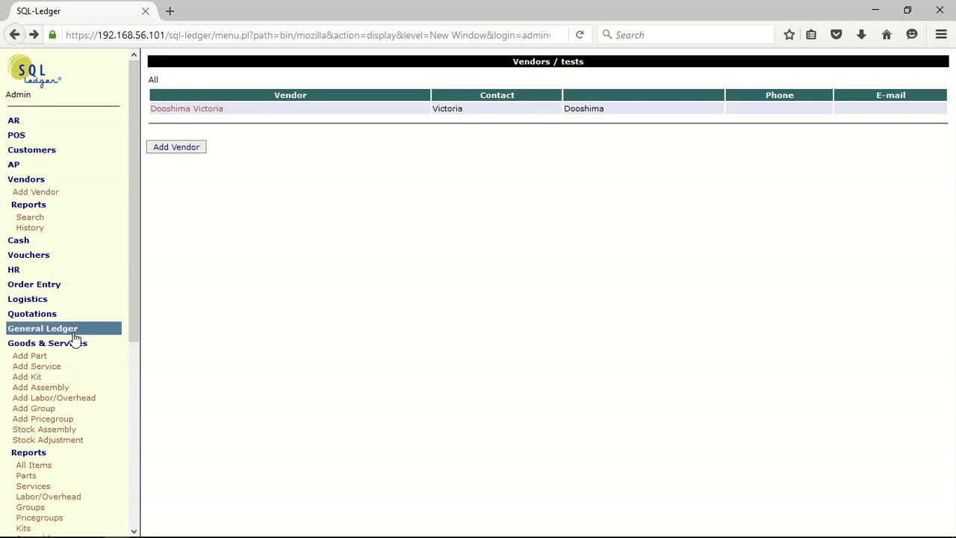
Open the warehouse list in the system settings and start a new warehouse entry.
left_click(52, 347)
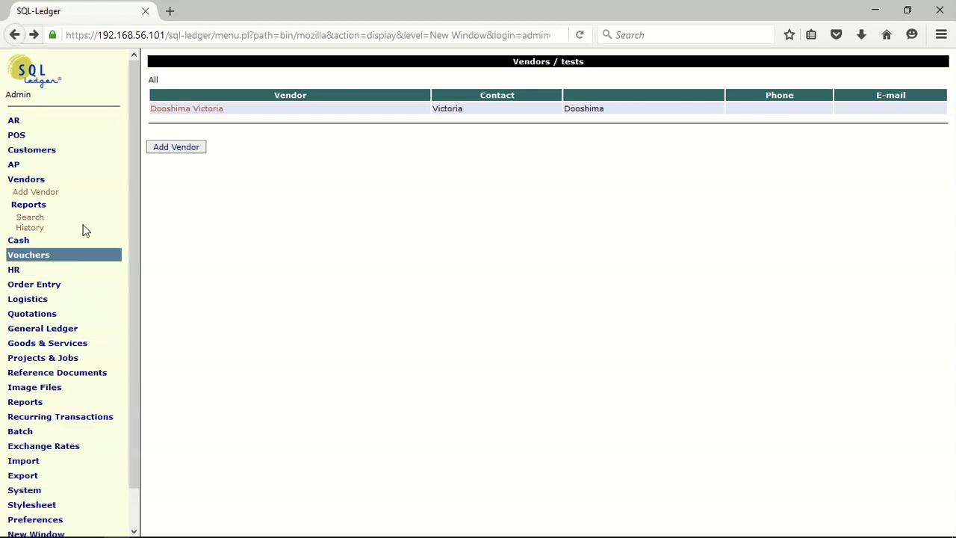
left_click_drag(132, 198, 140, 310)
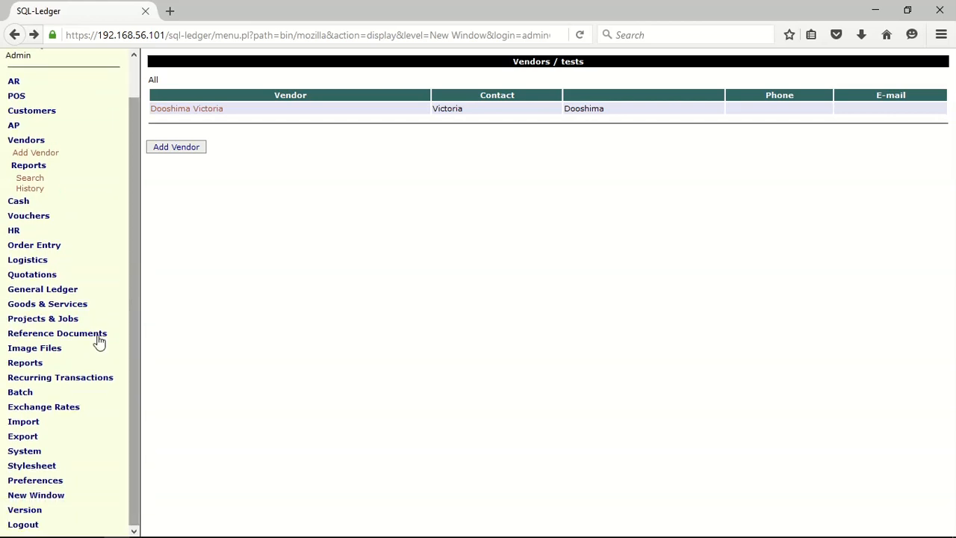
left_click(23, 454)
scroll(27, 467, "down", 5)
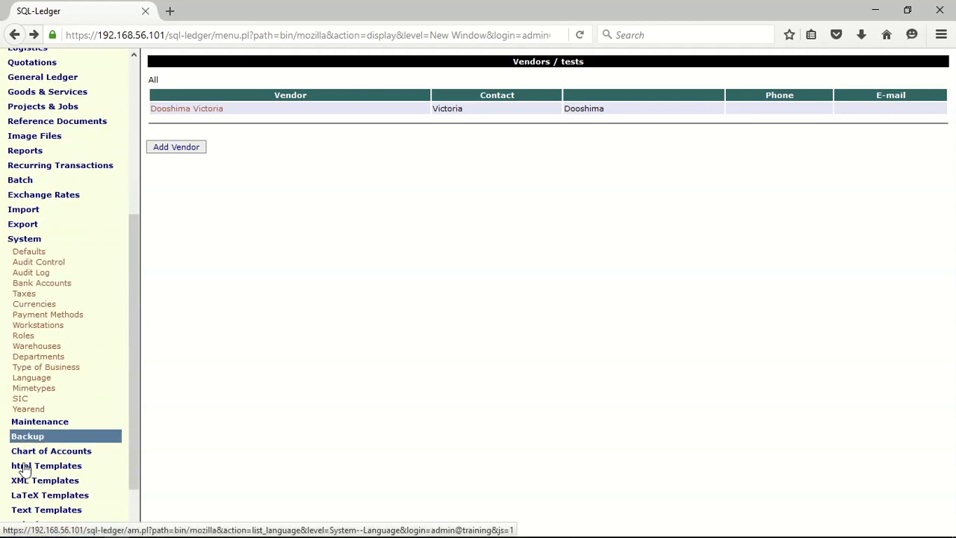
left_click(33, 319)
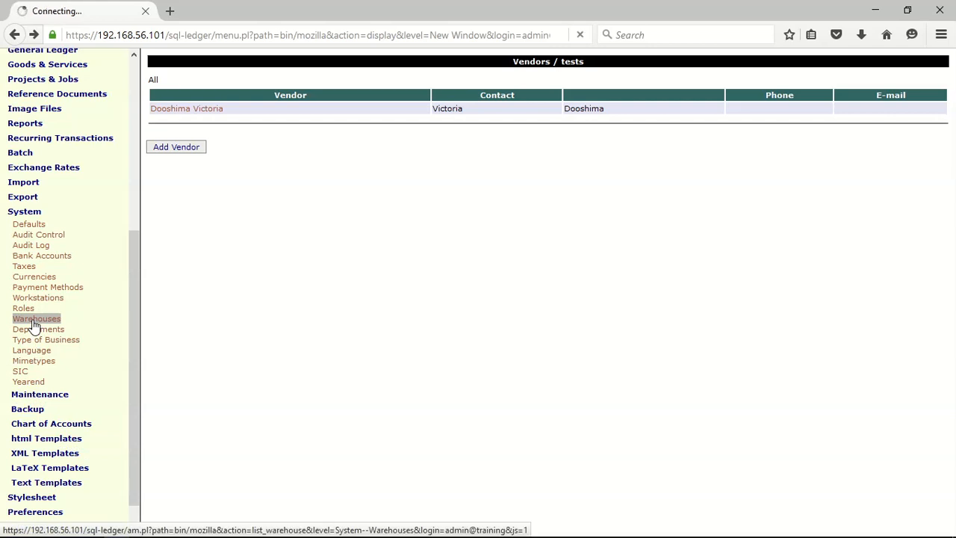
left_click(198, 126)
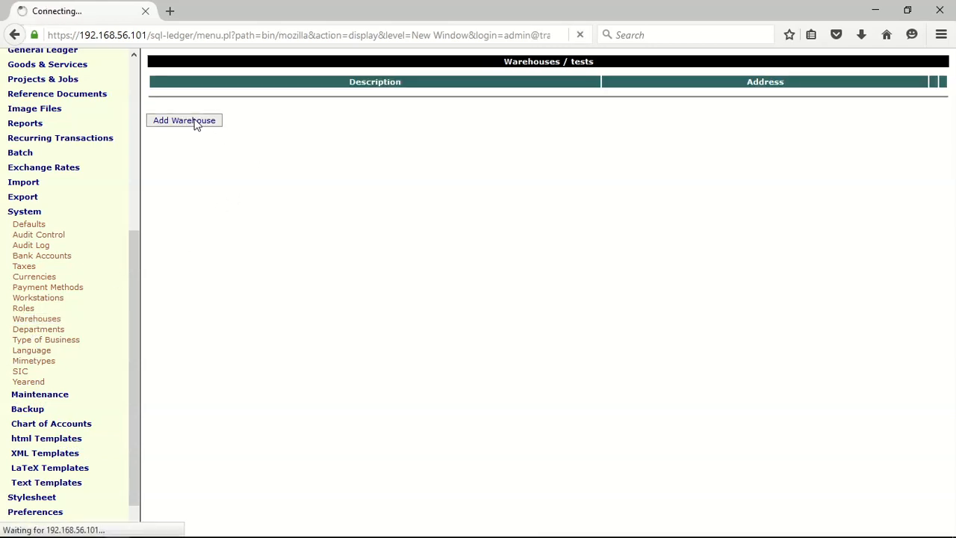
Describe the new warehouse as "Head office" and fill in its street address.
left_click(303, 82)
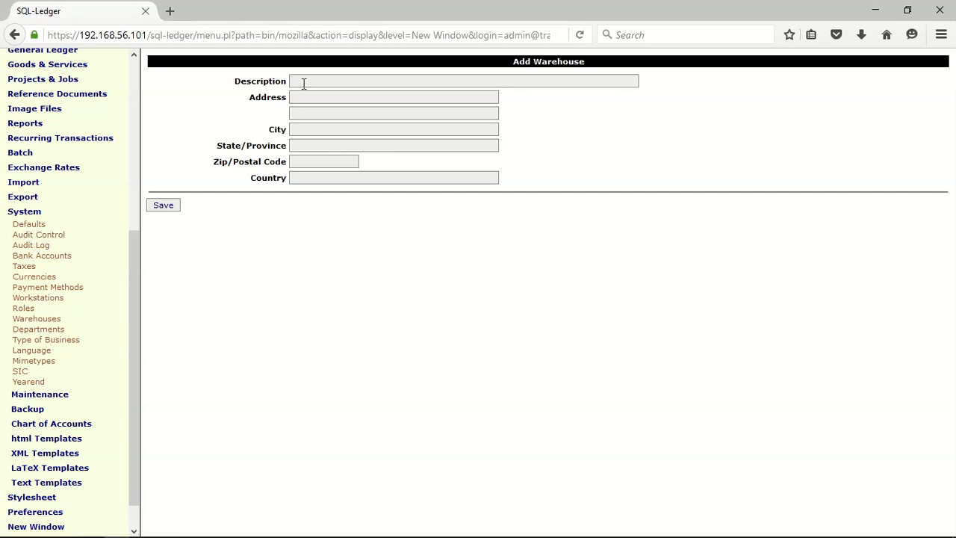
type("H")
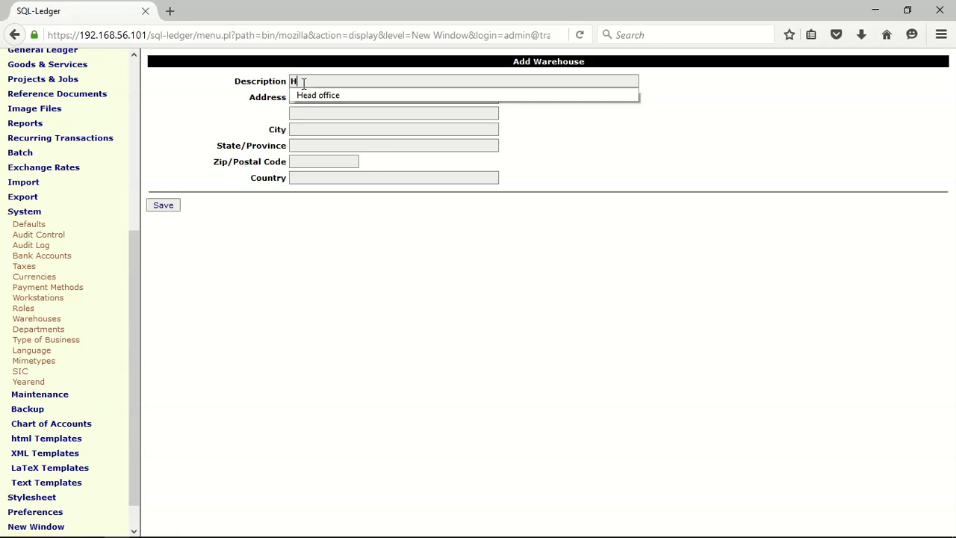
left_click(313, 96)
left_click(312, 96)
left_click(311, 96)
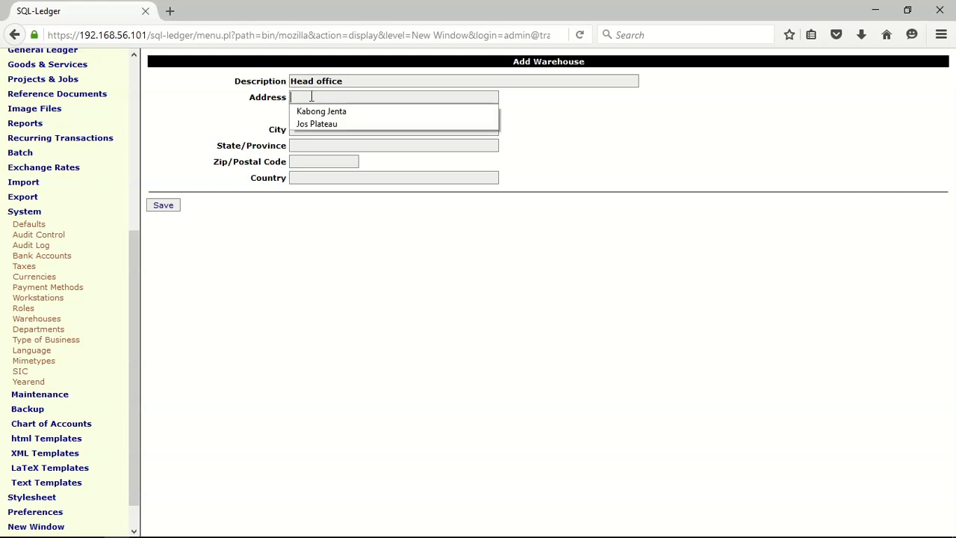
left_click(316, 111)
Fill in the Head office warehouse's city, state, postal code and country, and save it.
left_click(304, 130)
left_click(305, 130)
left_click(305, 145)
left_click(305, 144)
left_click(310, 161)
left_click(309, 160)
left_click(312, 177)
left_click(311, 176)
left_click(309, 176)
left_click(309, 192)
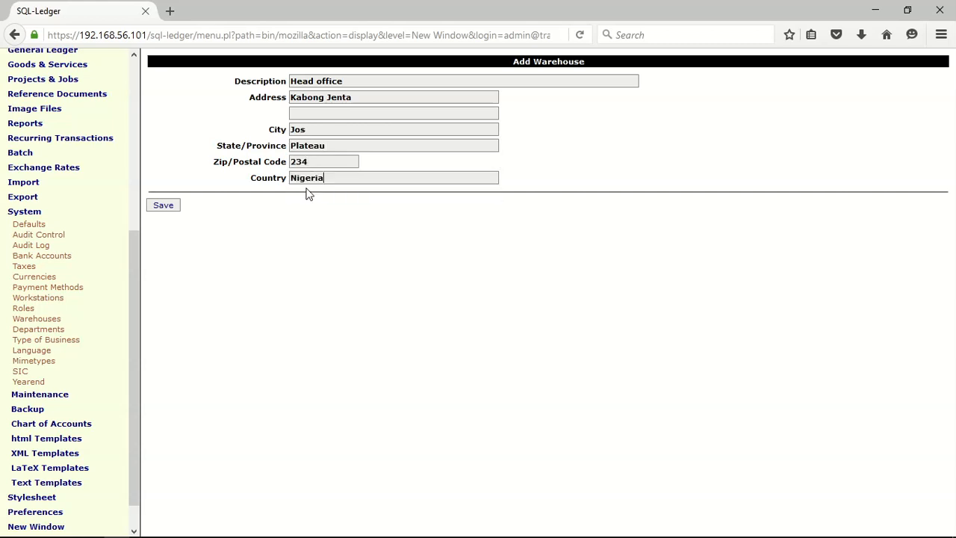
left_click(157, 199)
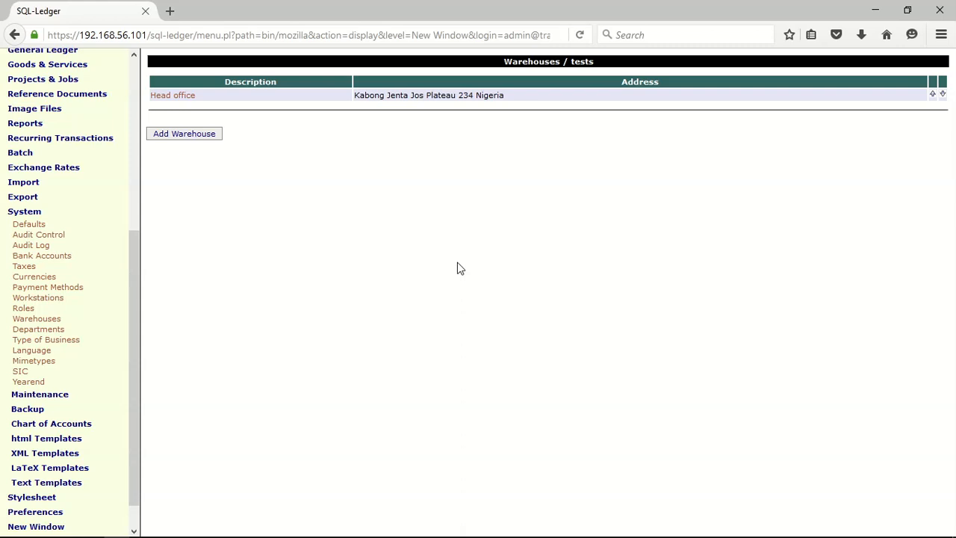
Start a second warehouse described as "Branch Office" and fill in its street address.
left_click(187, 140)
left_click(308, 83)
type("B")
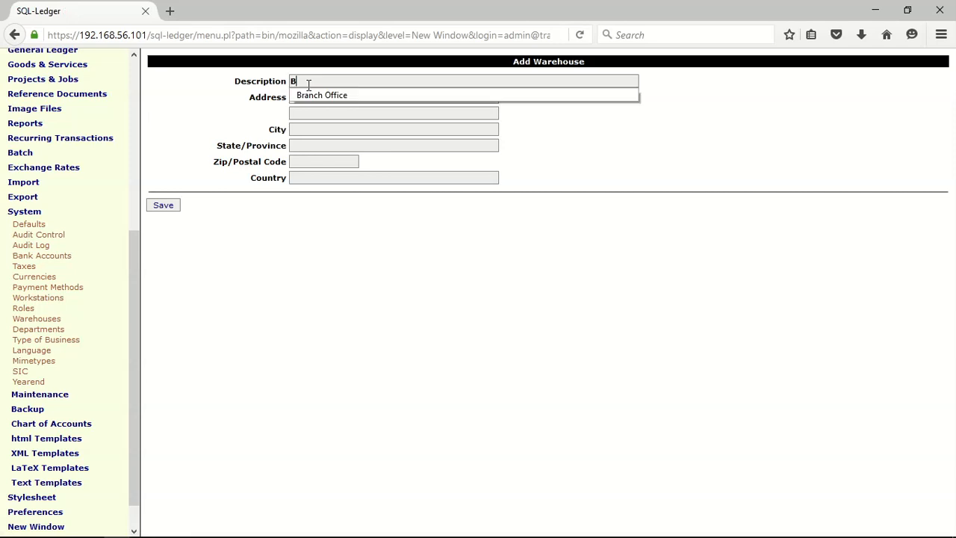
left_click(314, 95)
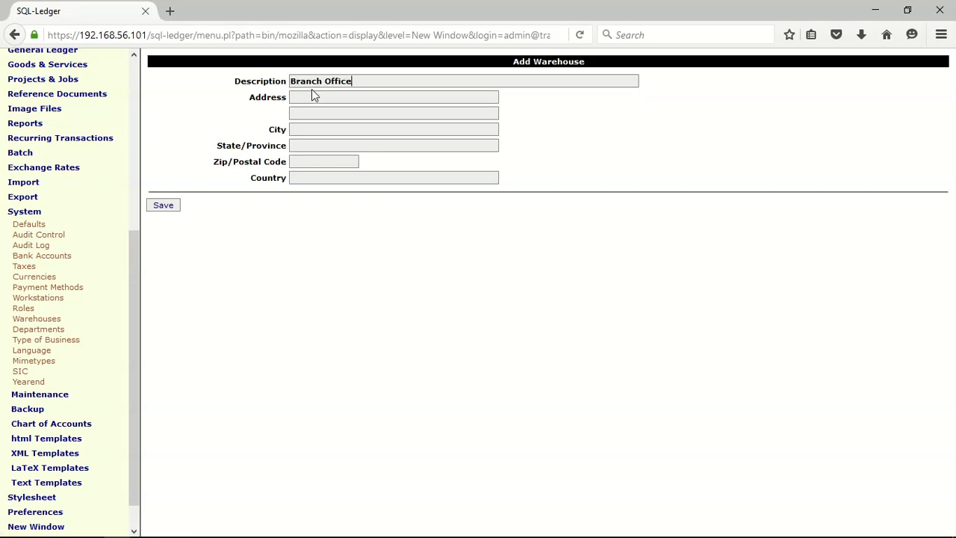
left_click(311, 95)
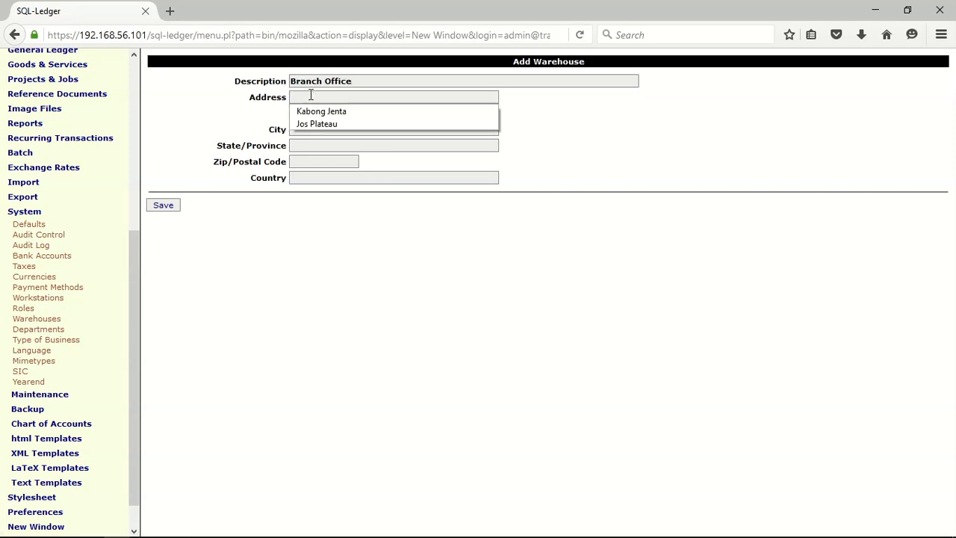
left_click(312, 114)
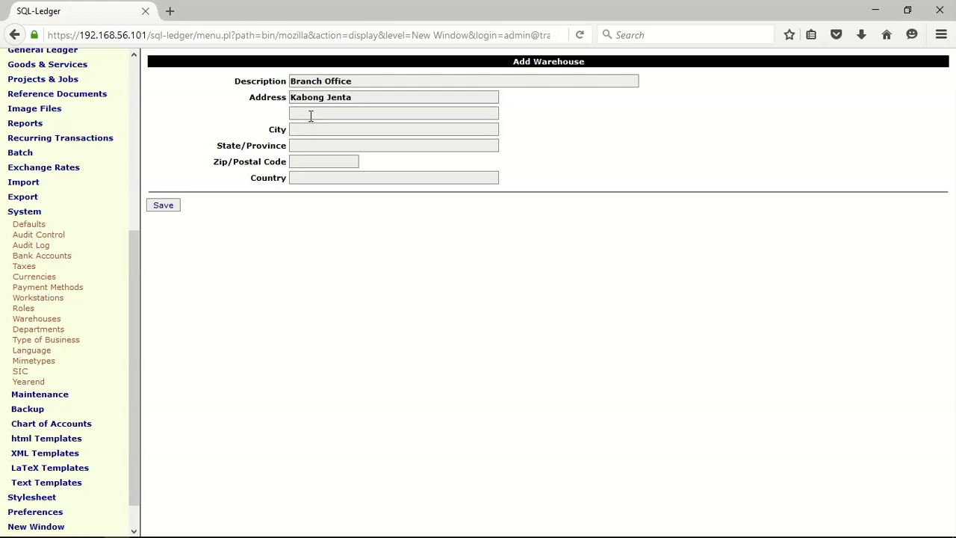
Fill in the Branch Office warehouse's city, state, postal code and country, and save it.
left_click(309, 130)
left_click(310, 143)
left_click(311, 145)
left_click(307, 159)
left_click(304, 160)
left_click(304, 175)
left_click(303, 176)
left_click(301, 193)
left_click(161, 205)
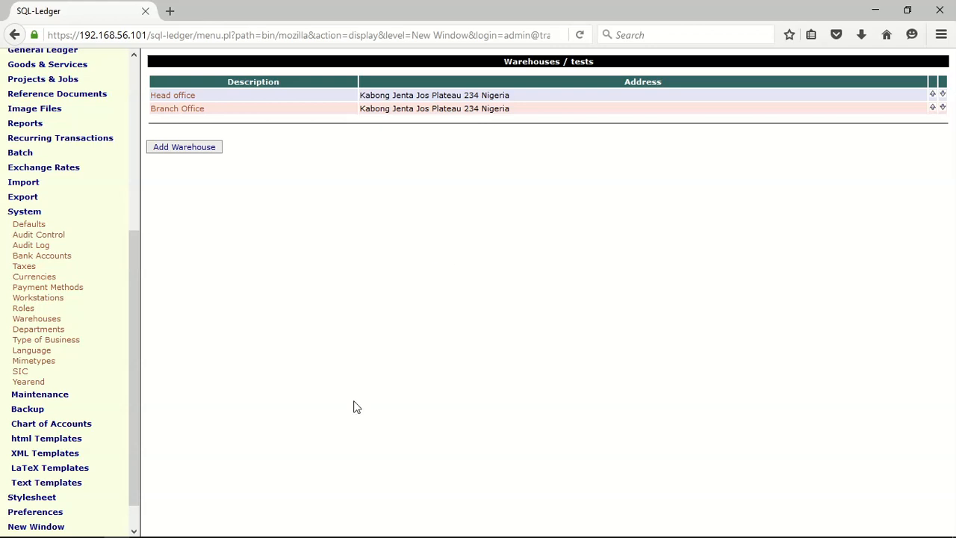
Run the parts report and reopen part 1000 to check its on-hand, reorder point and inventory fields.
left_click(37, 213)
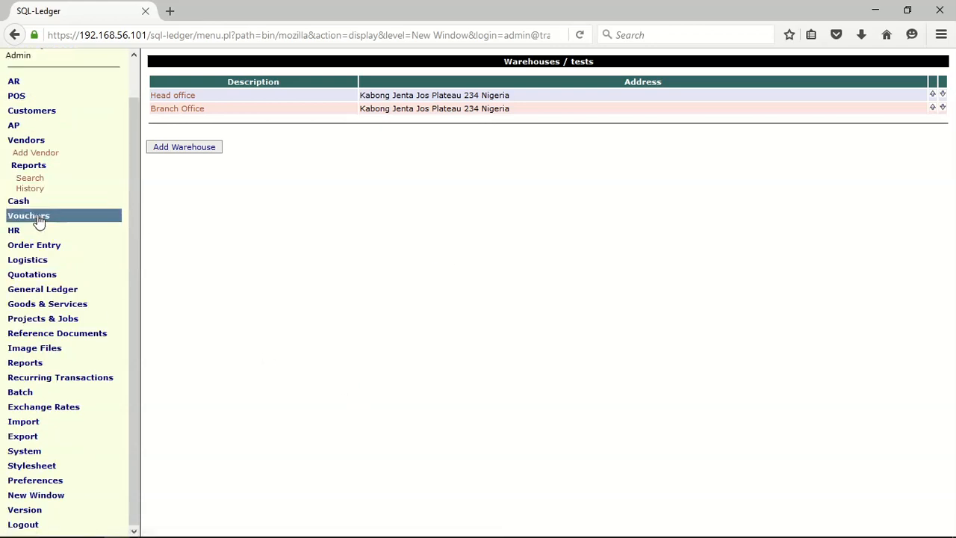
left_click(19, 143)
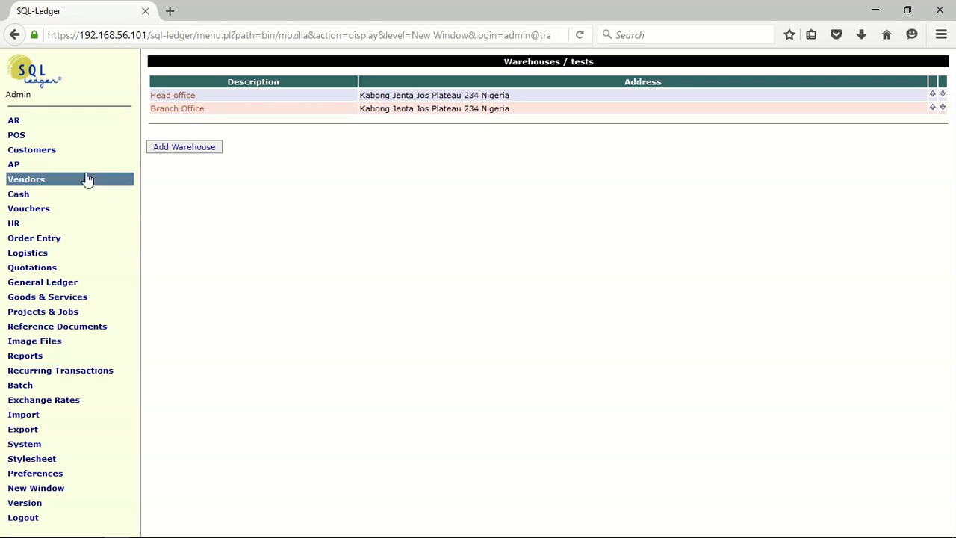
left_click(54, 299)
left_click(28, 429)
left_click(170, 462)
left_click(161, 110)
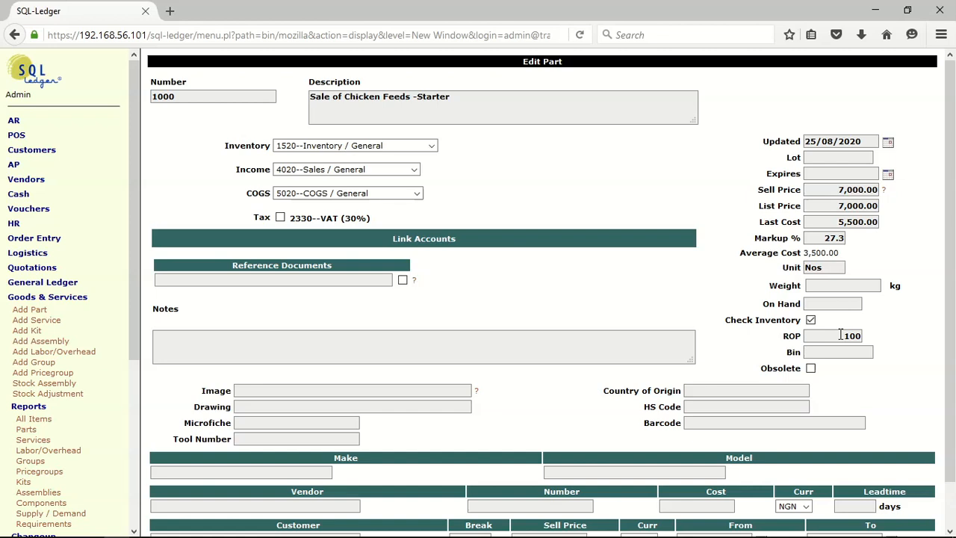
scroll(952, 337, "down", 2)
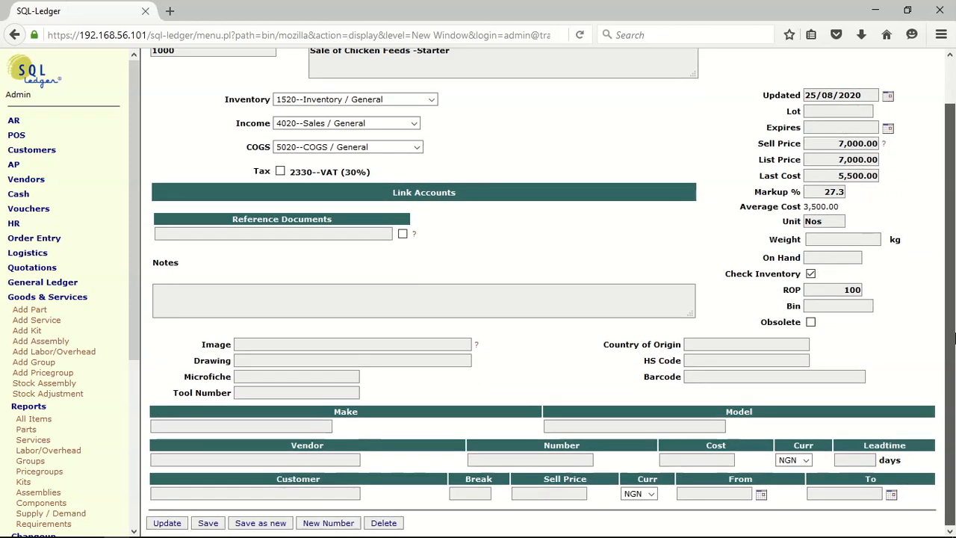
scroll(952, 337, "up", 1)
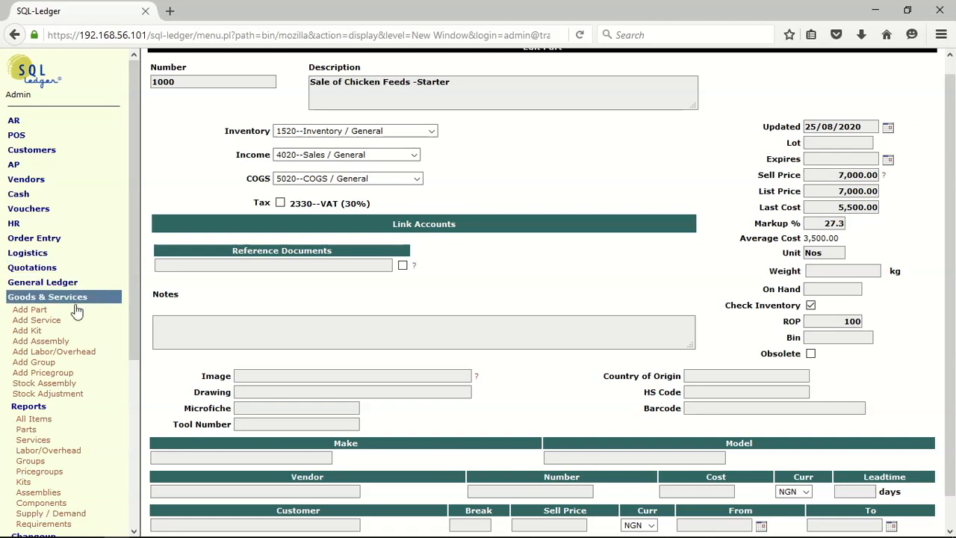
Open the system defaults to review the Check Inventory and Force Warehouse settings.
left_click(75, 300)
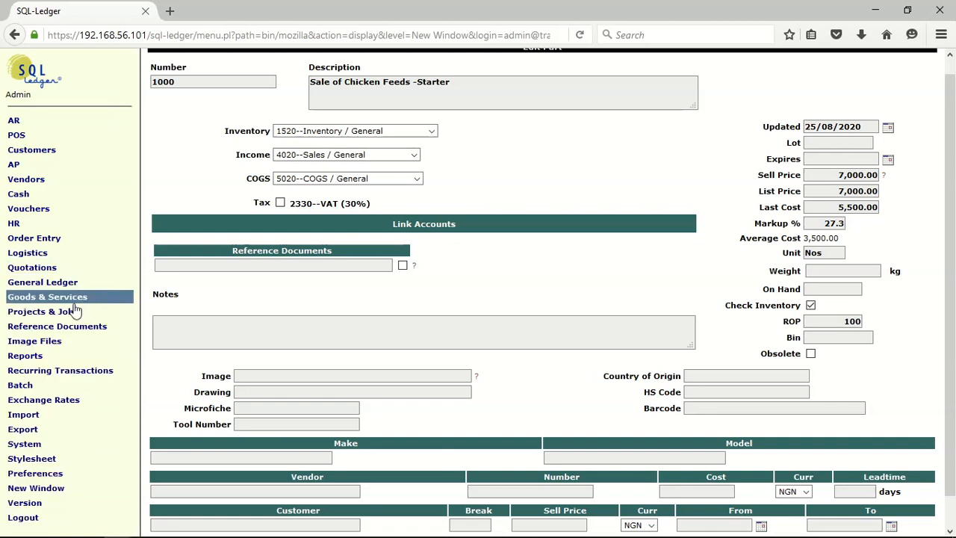
left_click(54, 445)
left_click(25, 460)
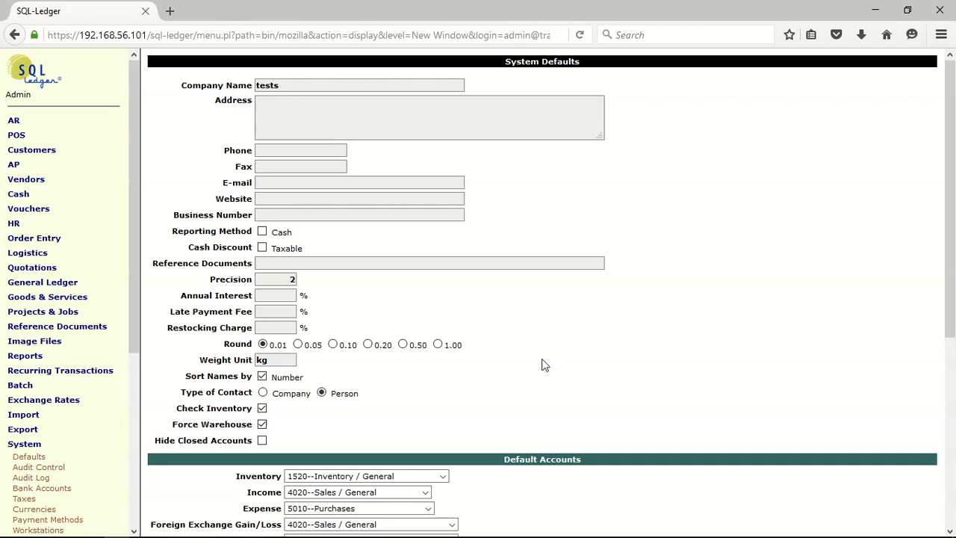
left_click(9, 445)
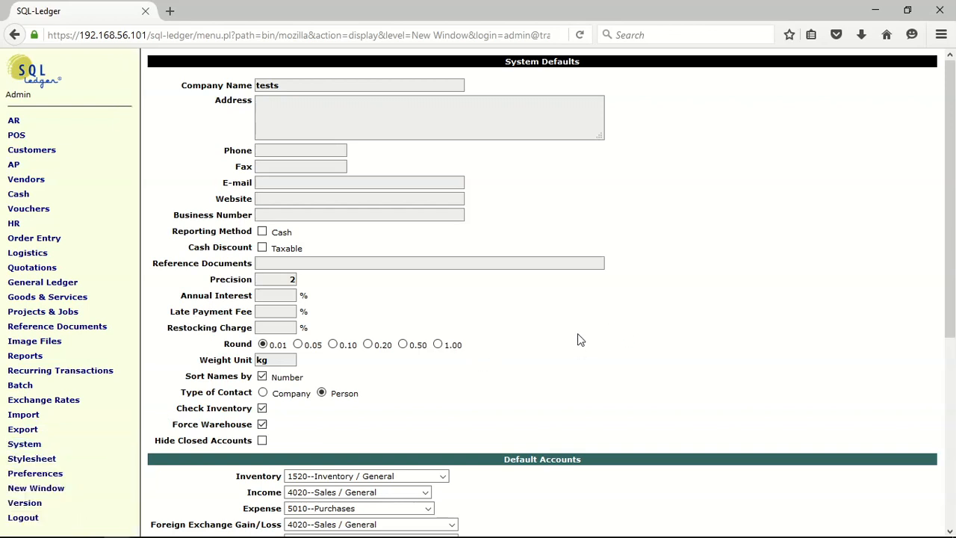
Start a vendor invoice dated 03/01/2022 with the description "Purchase of feeds starter".
left_click(11, 169)
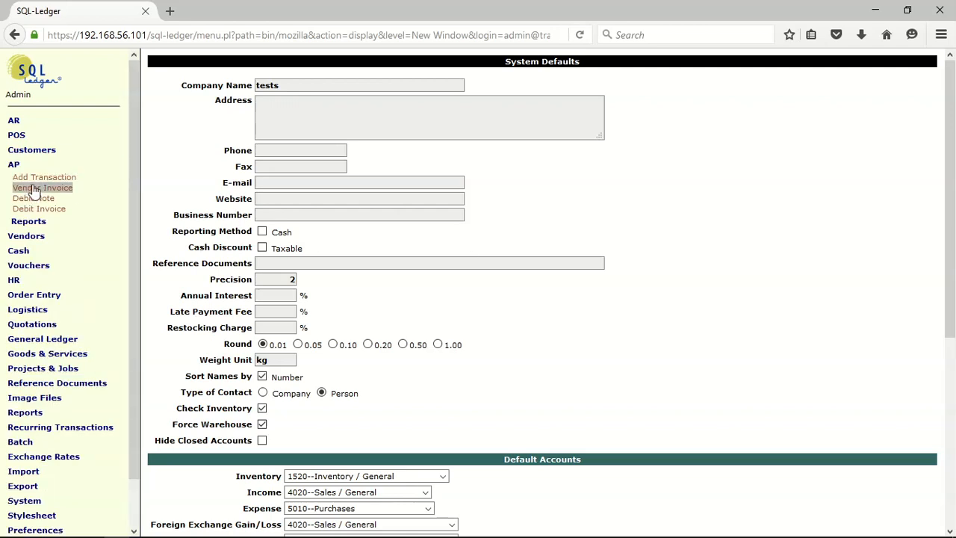
left_click(33, 191)
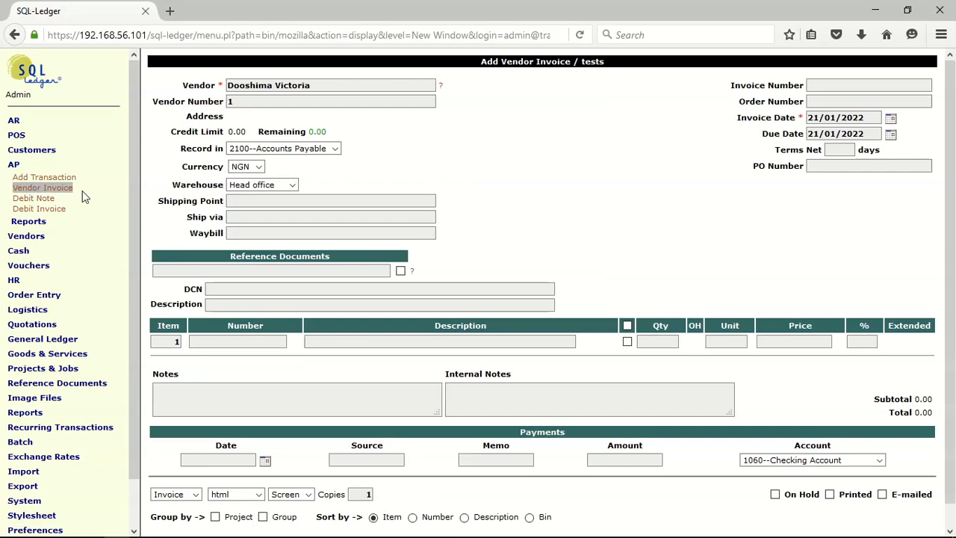
left_click(892, 118)
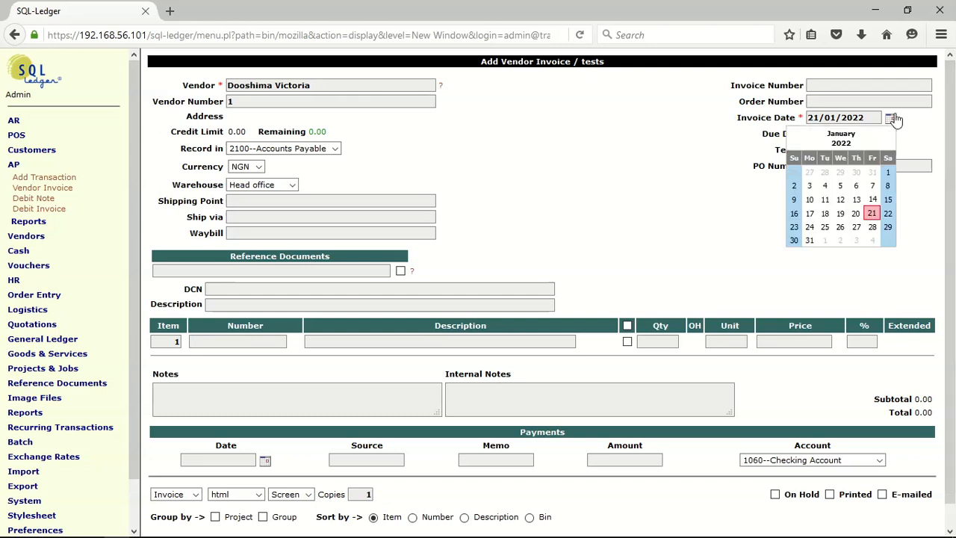
left_click(811, 177)
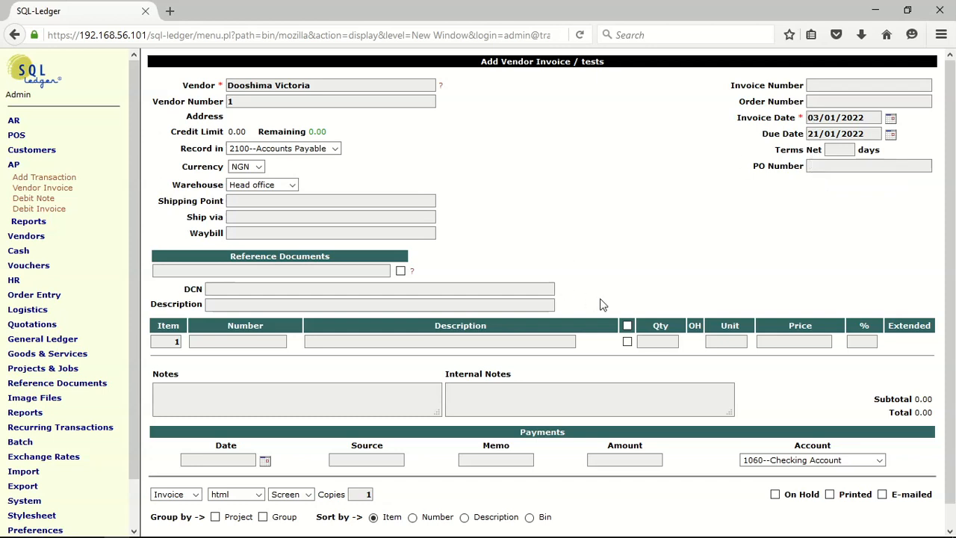
left_click(237, 302)
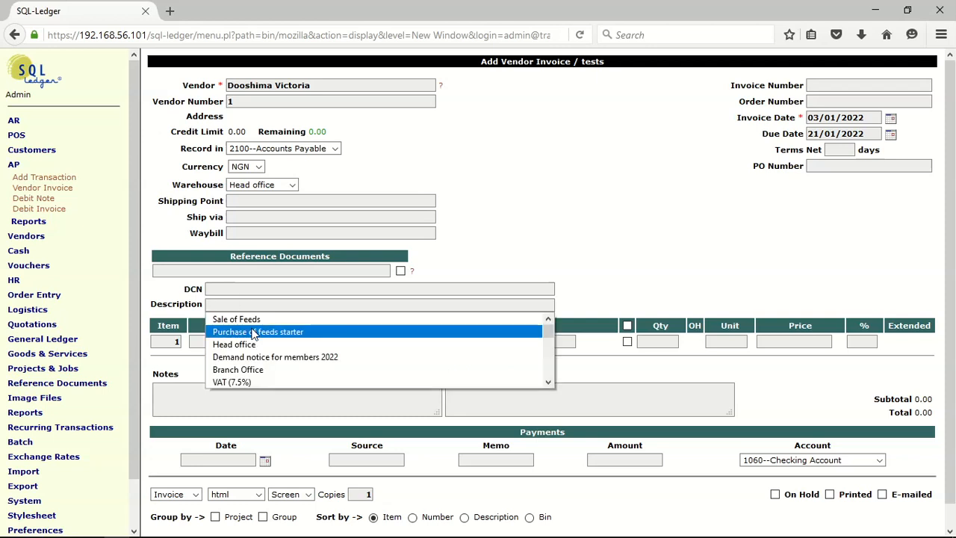
left_click(252, 332)
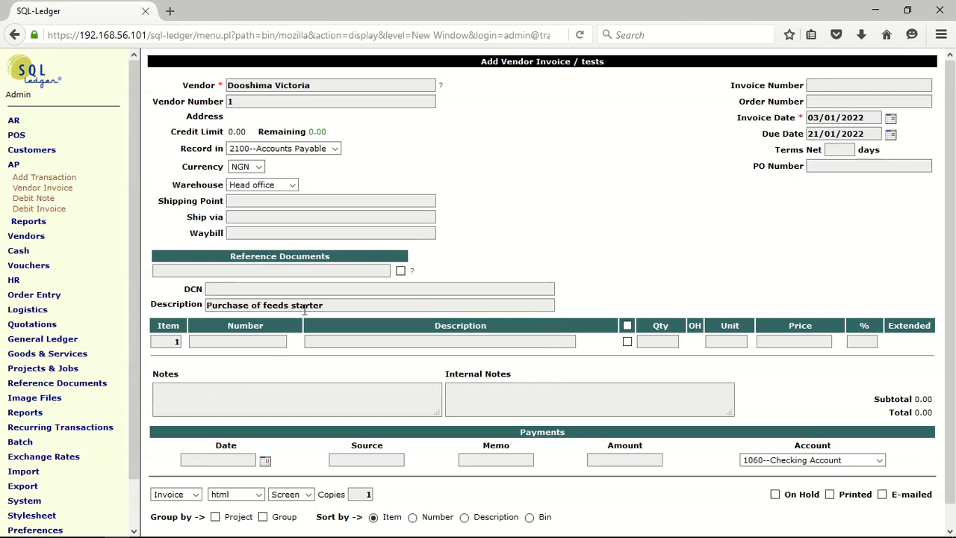
Add part 1000 to the vendor invoice's first line with a quantity of 1000.
left_click(243, 342)
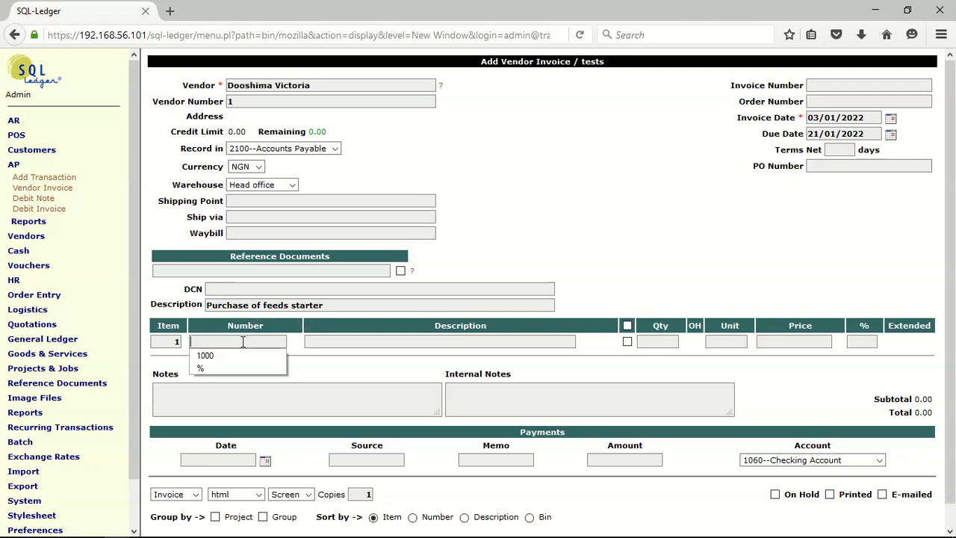
left_click(225, 357)
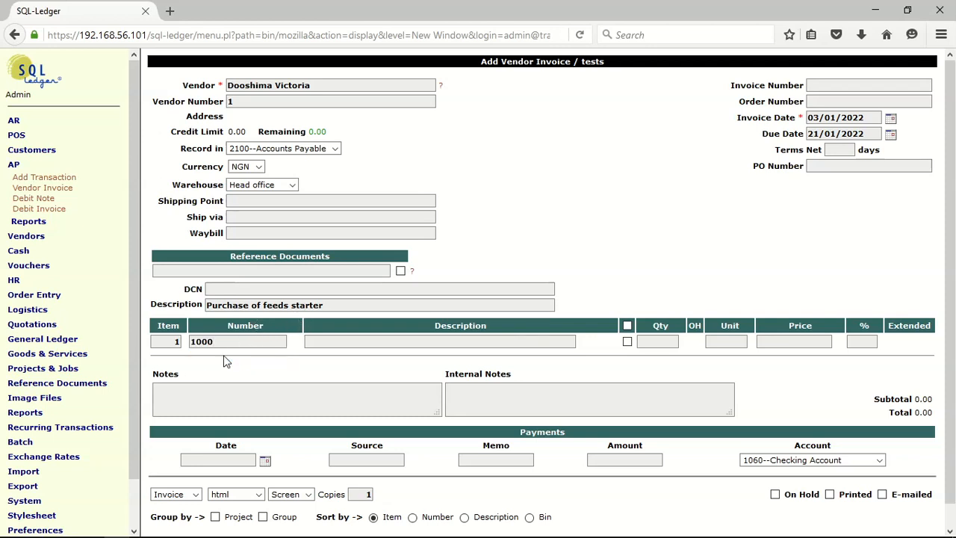
key("Return")
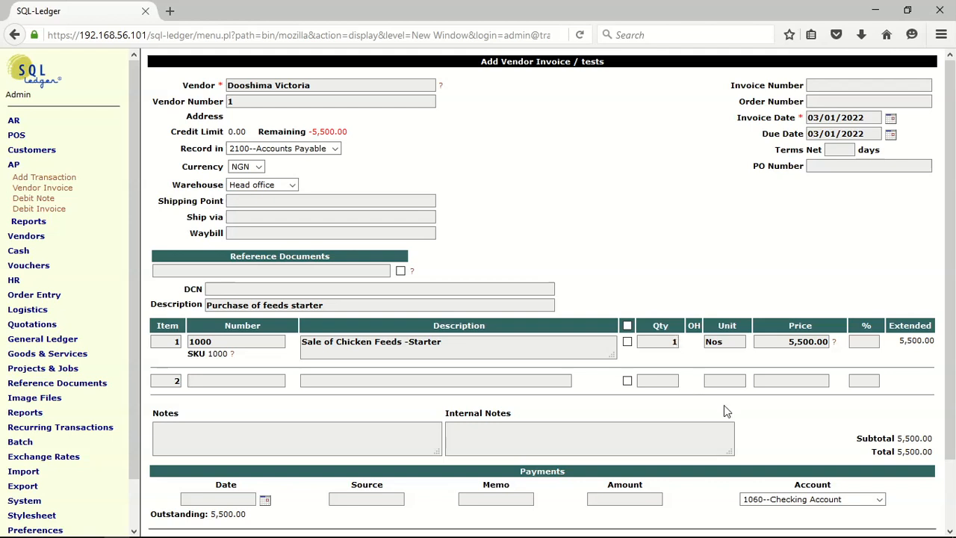
type("000")
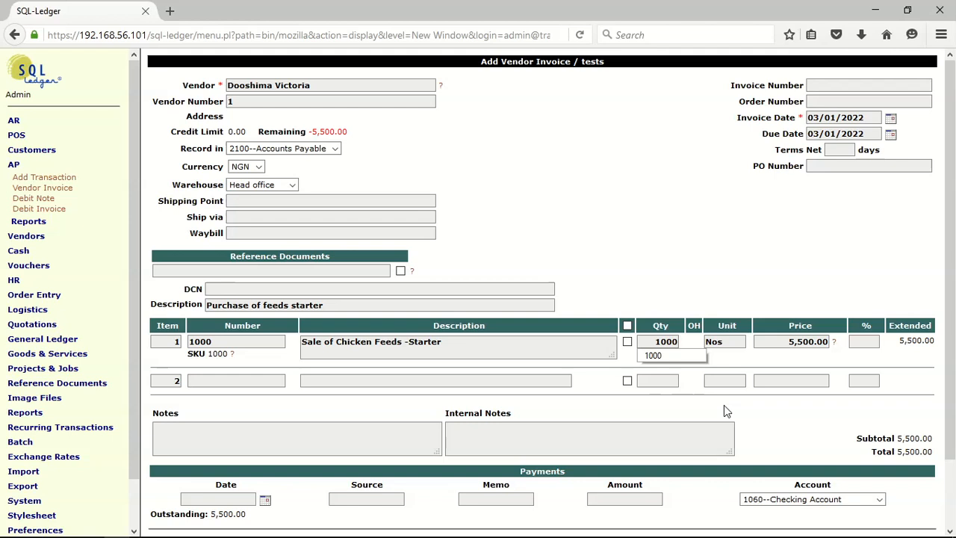
left_click(651, 357)
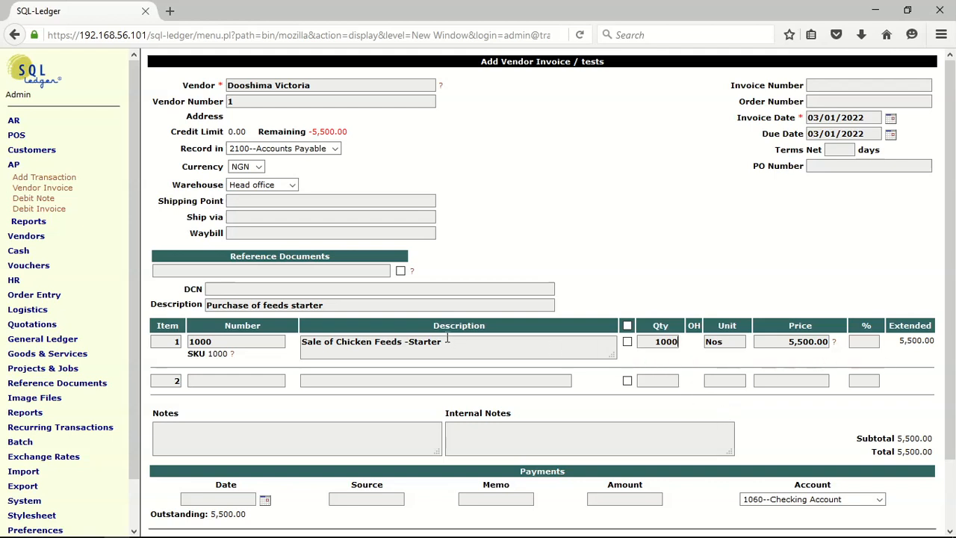
Update the vendor invoice for the Head office warehouse and post it.
scroll(527, 267, "down", 2)
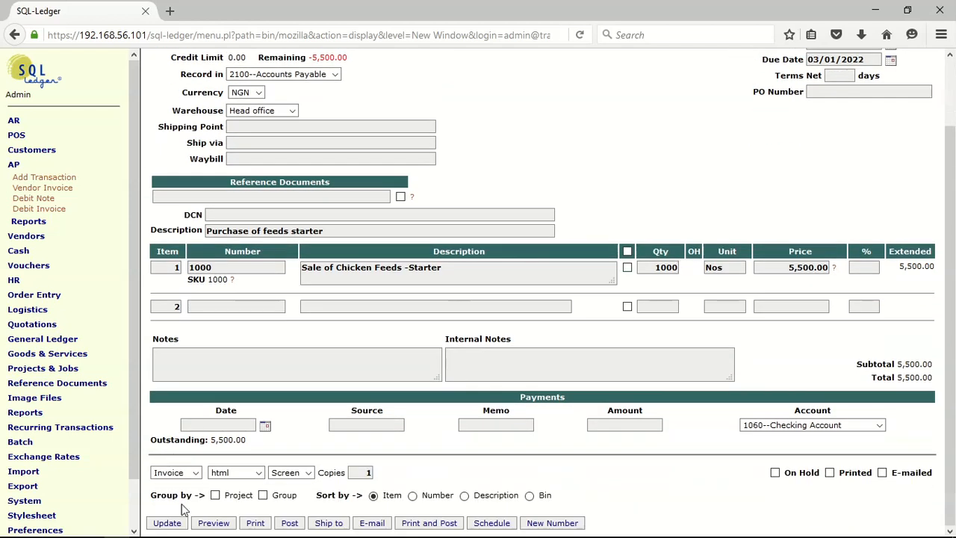
left_click(170, 523)
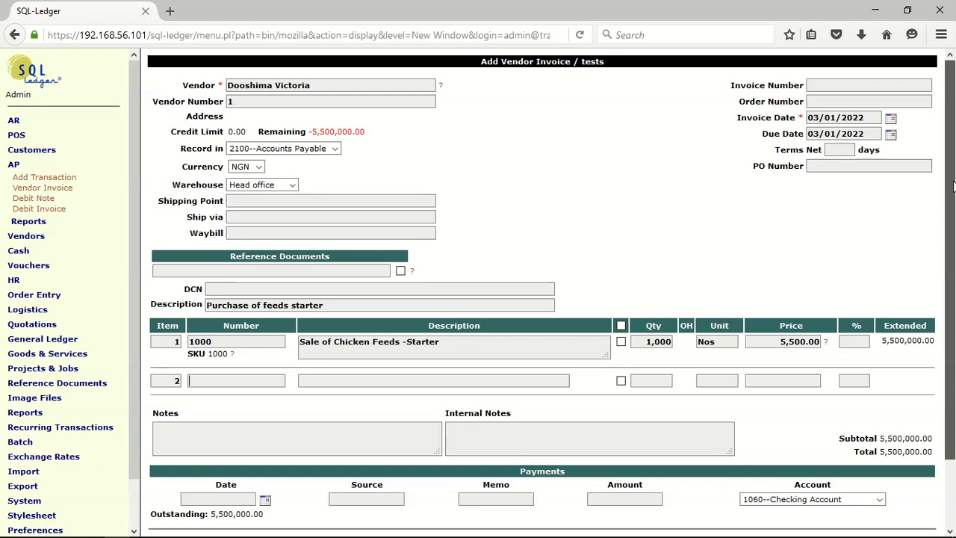
left_click_drag(953, 187, 953, 344)
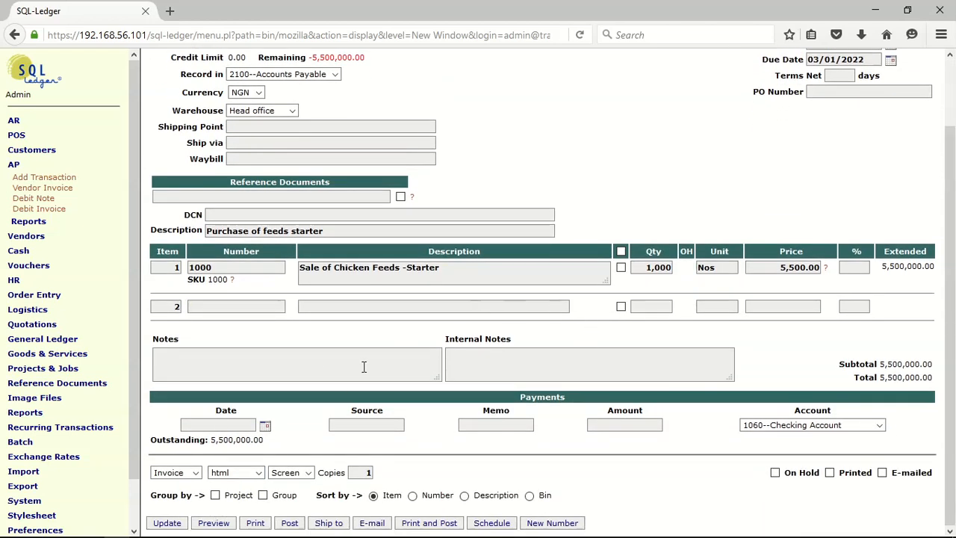
left_click(288, 522)
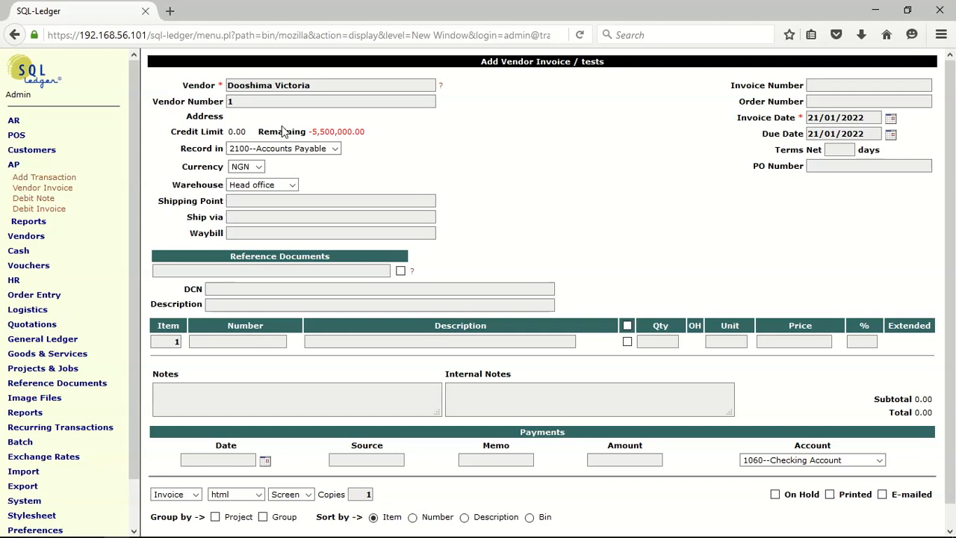
Run the goods and services parts report for on-hand items to check the stock quantity.
left_click(14, 166)
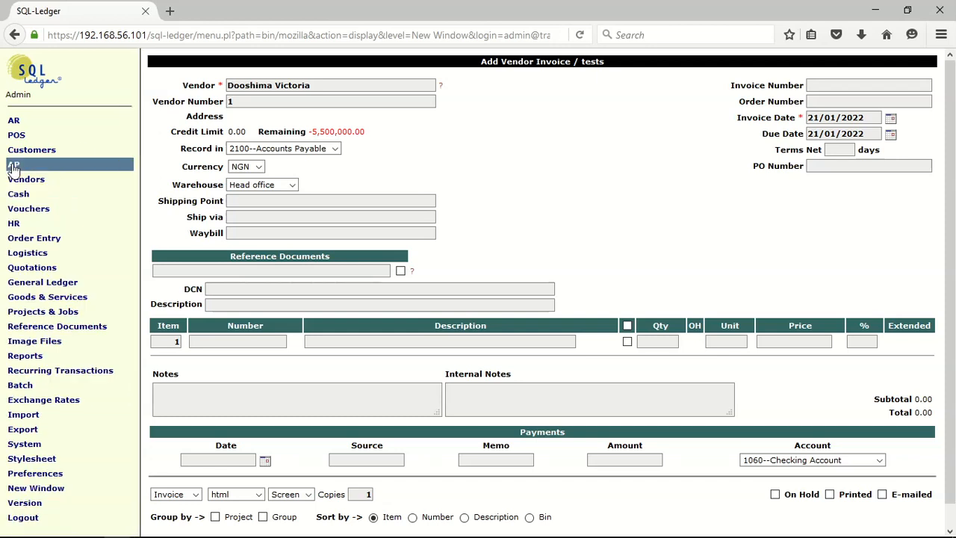
left_click(32, 298)
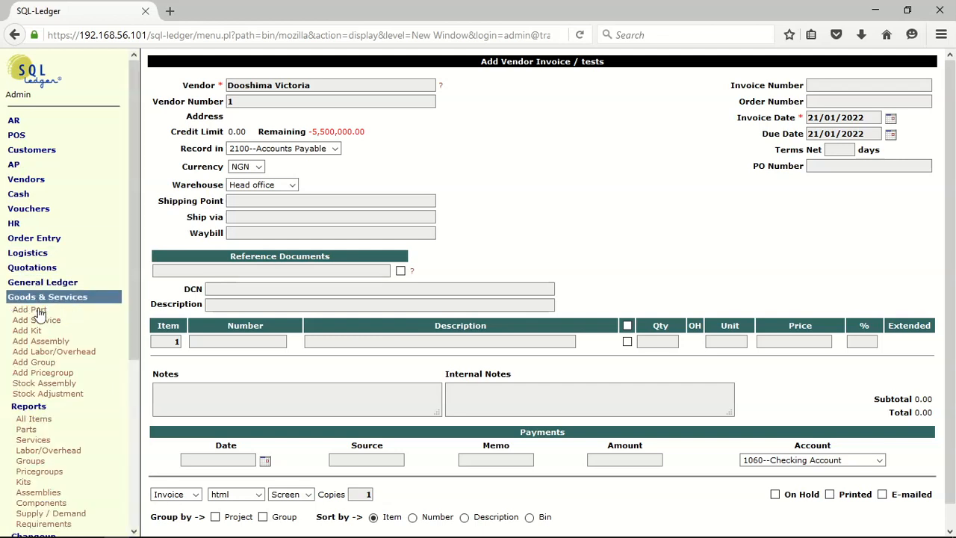
left_click(23, 431)
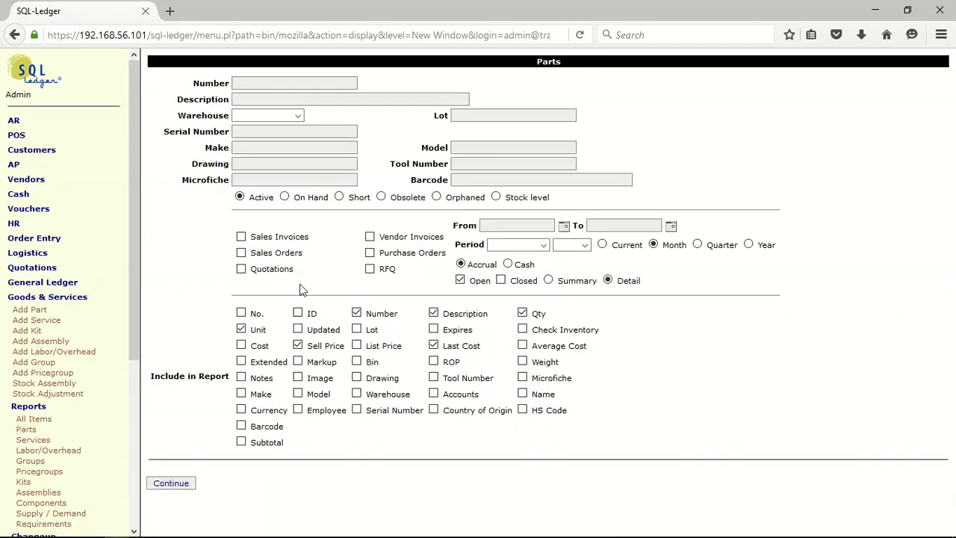
left_click(284, 198)
left_click(180, 483)
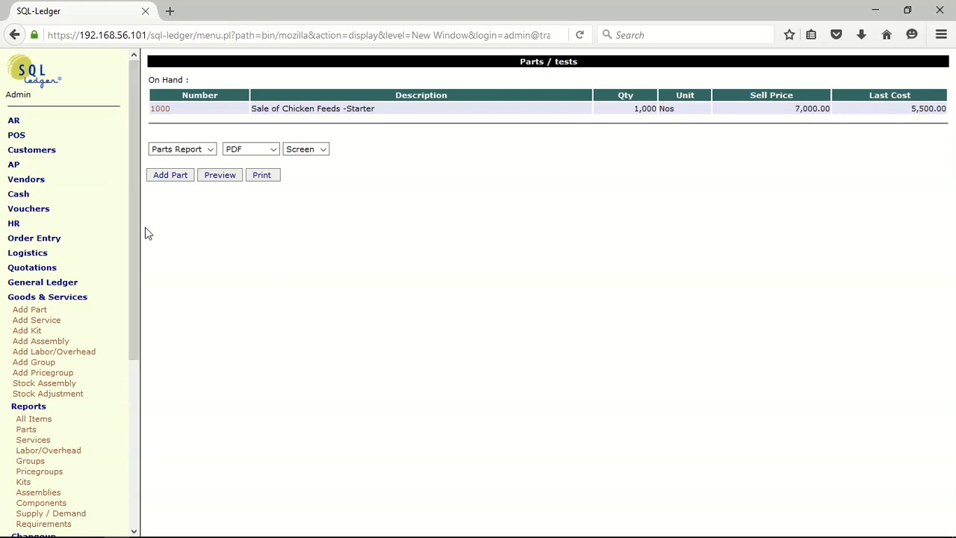
Start a sales invoice for the Head office warehouse and add part 1000 to its first line.
left_click(14, 121)
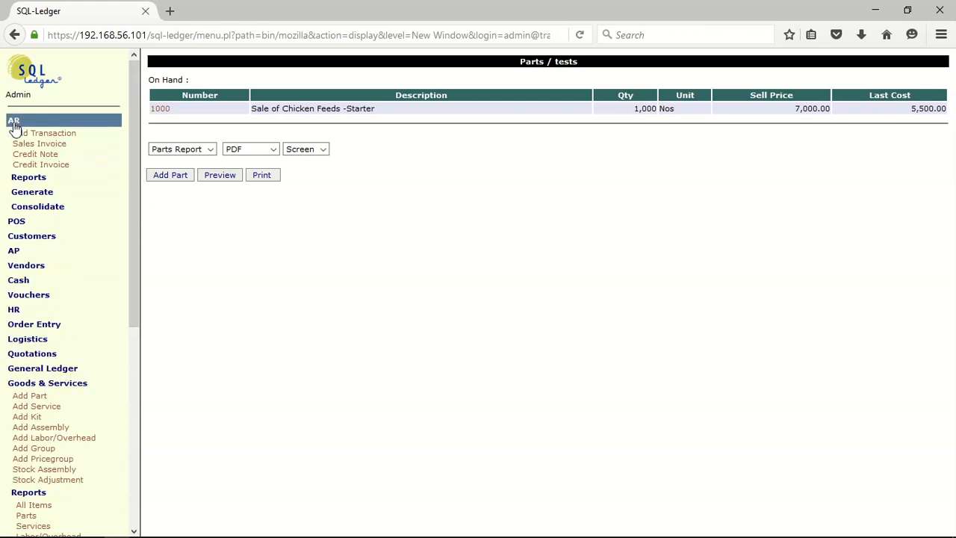
left_click(24, 147)
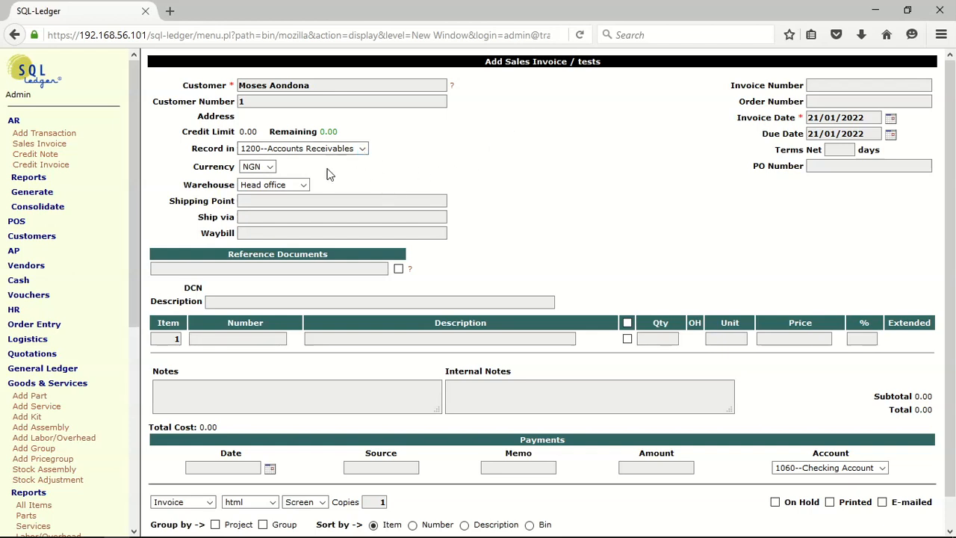
left_click(303, 186)
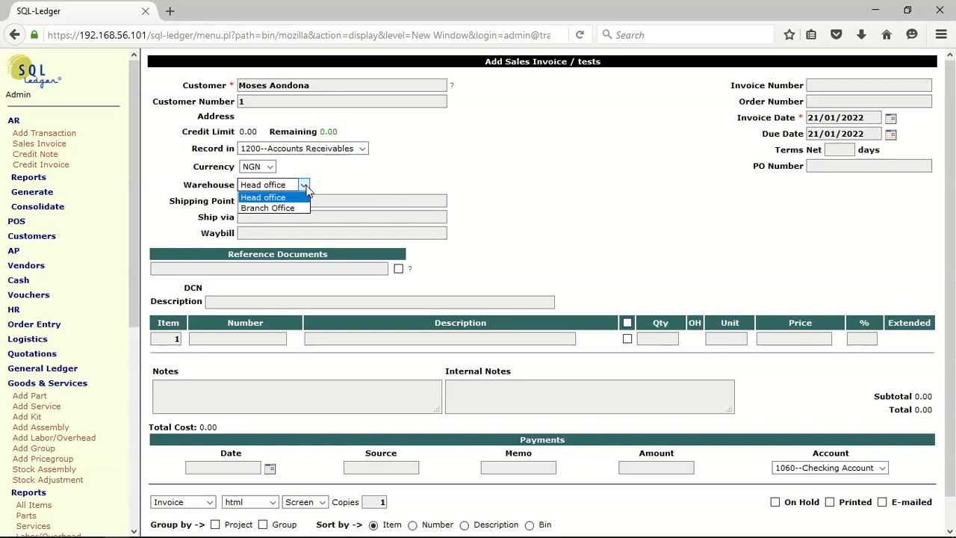
left_click(306, 190)
left_click(236, 338)
left_click(202, 354)
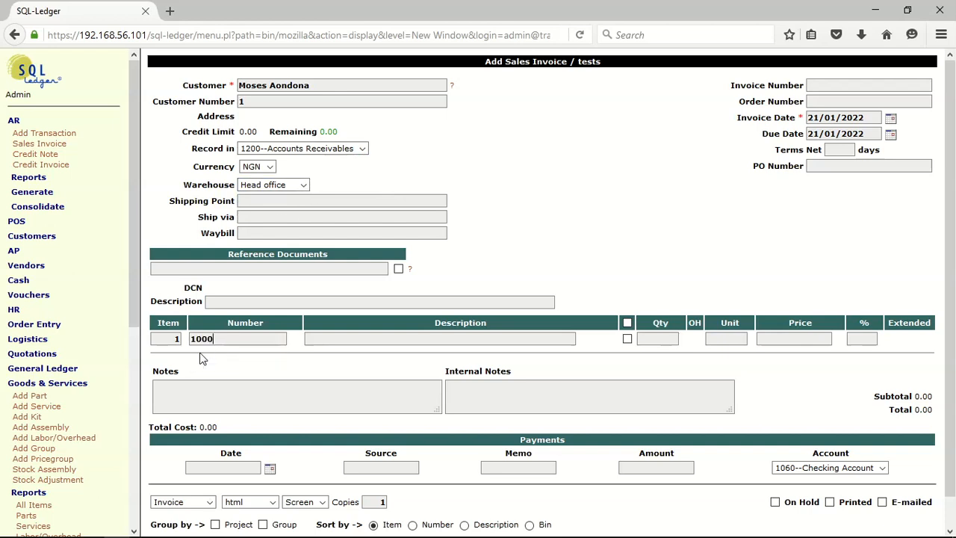
key("Return")
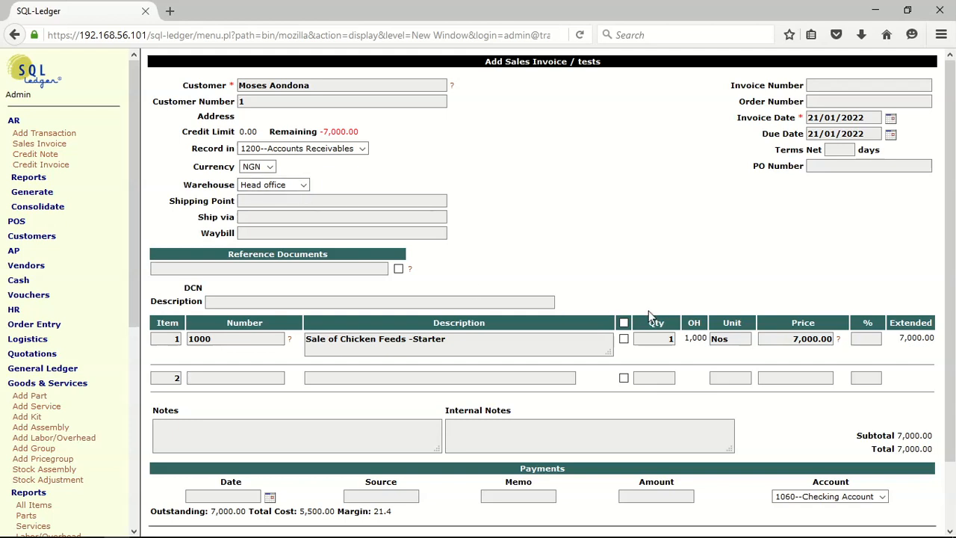
Try switching the sales invoice's warehouse to Branch Office, and return to the form with Head office selected.
left_click(290, 185)
left_click(288, 209)
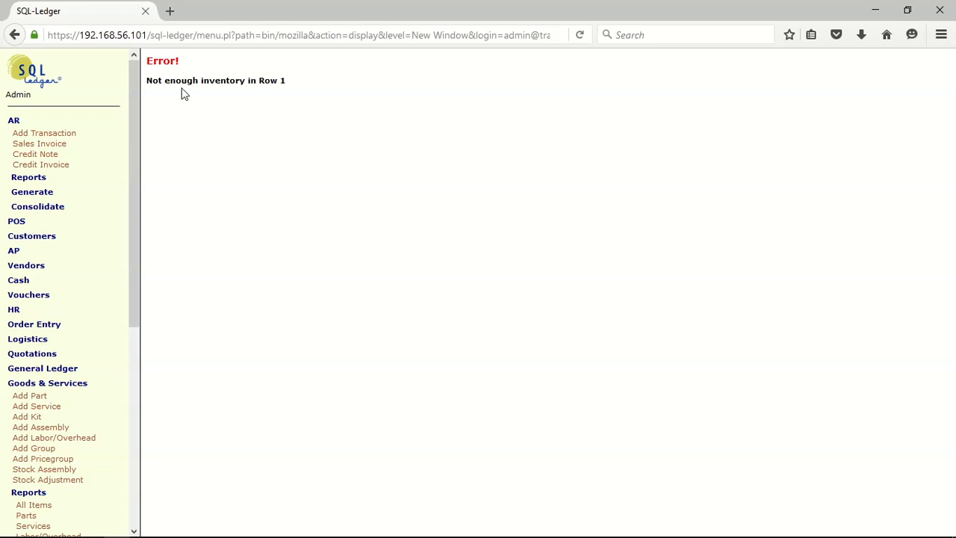
left_click(14, 35)
left_click(304, 186)
left_click(288, 197)
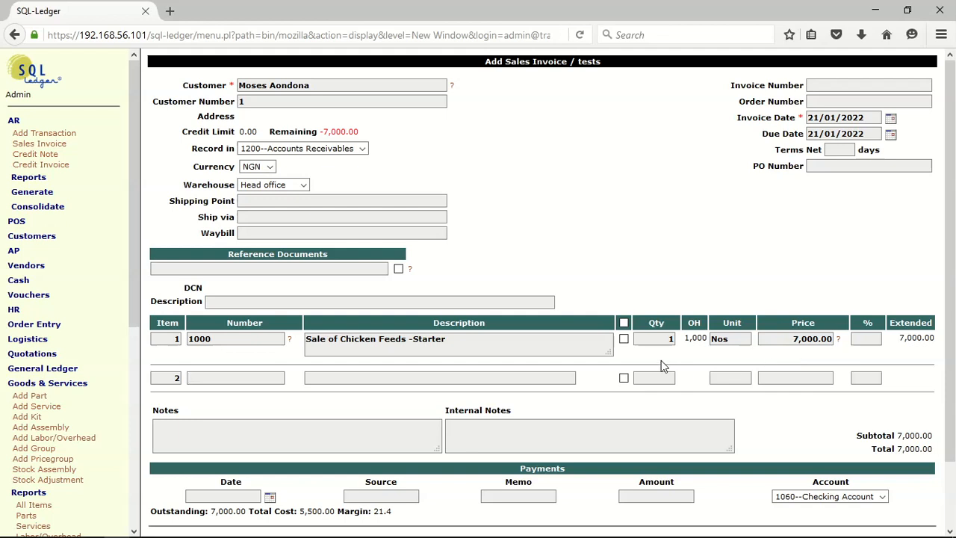
Describe the sales invoice as "Sale of Feeds", set the quantity of part 1000 to 400, and update it.
left_click(231, 299)
left_click(236, 316)
double_click(666, 341)
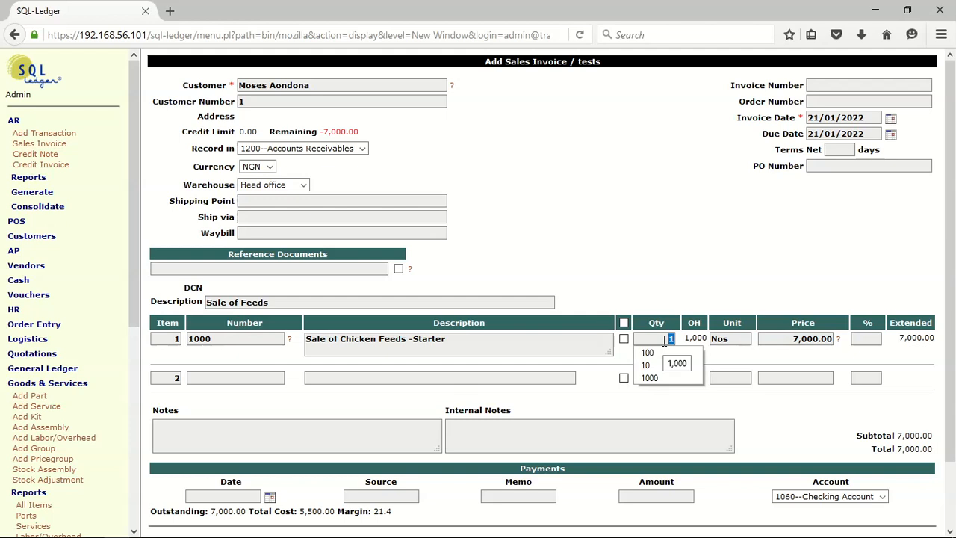
type("400")
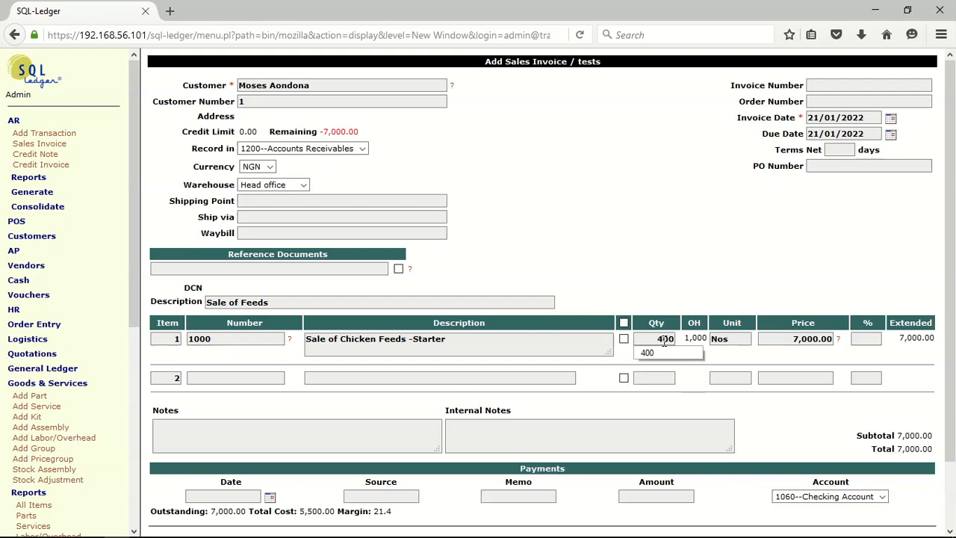
key("Tab")
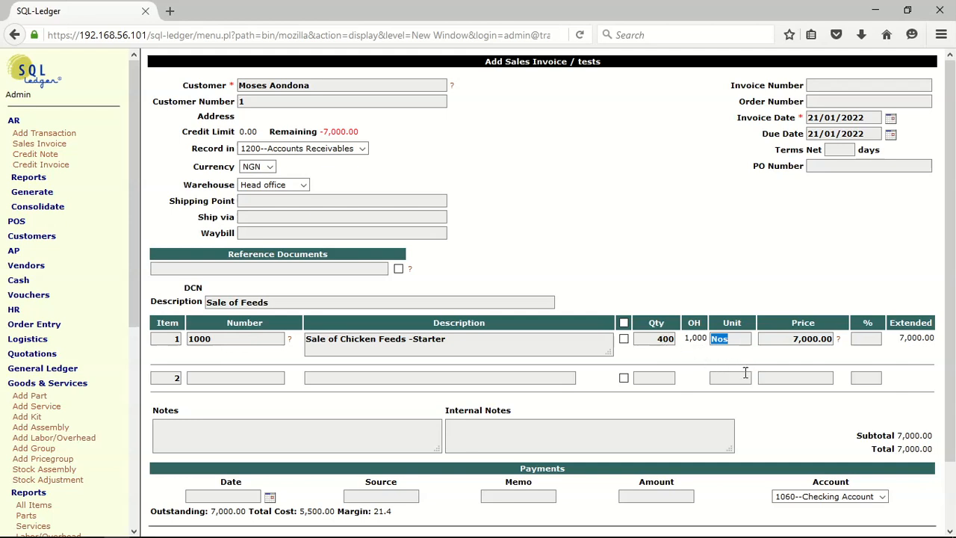
scroll(698, 386, "down", 2)
left_click(166, 523)
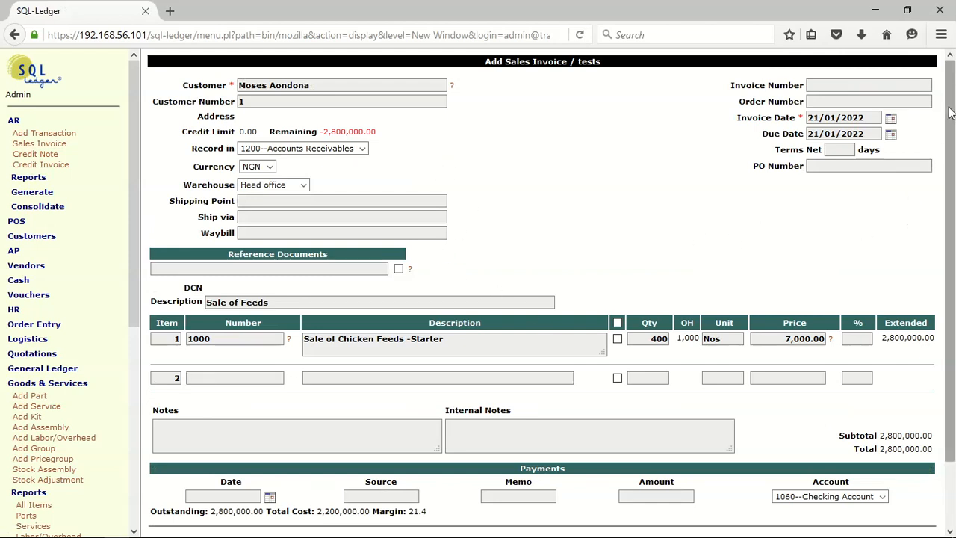
Set the sales invoice date to 10/01/2022, update the invoice, and post it.
left_click(890, 118)
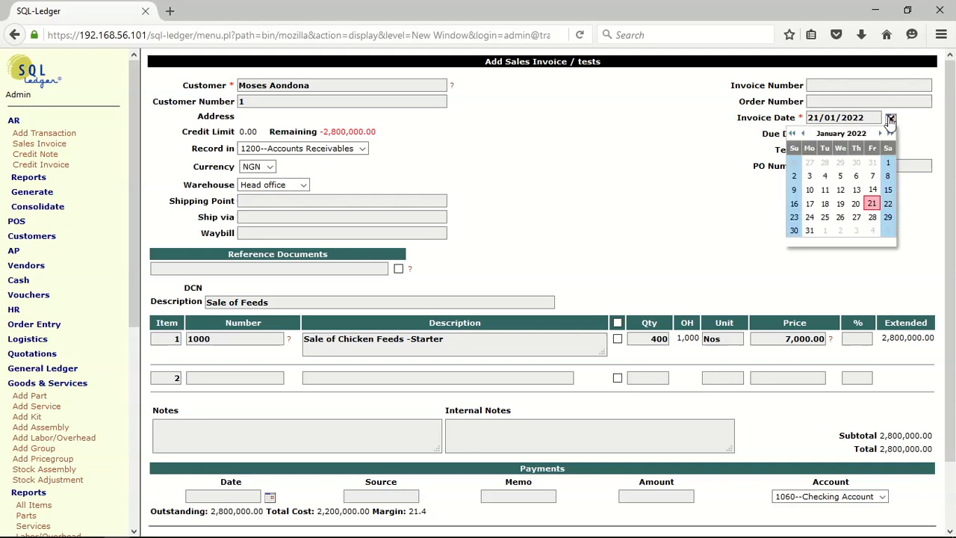
left_click(809, 189)
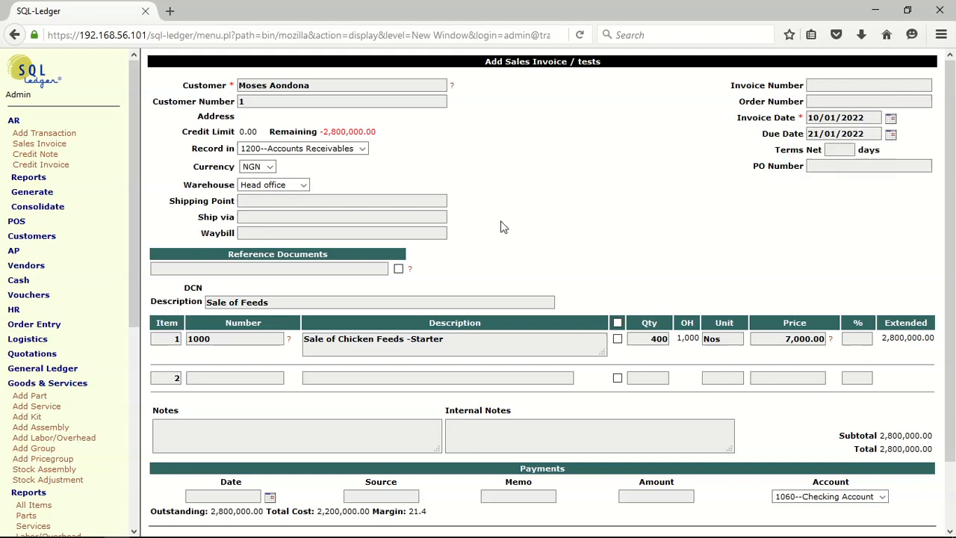
scroll(420, 222, "down", 2)
left_click(165, 523)
scroll(692, 200, "down", 2)
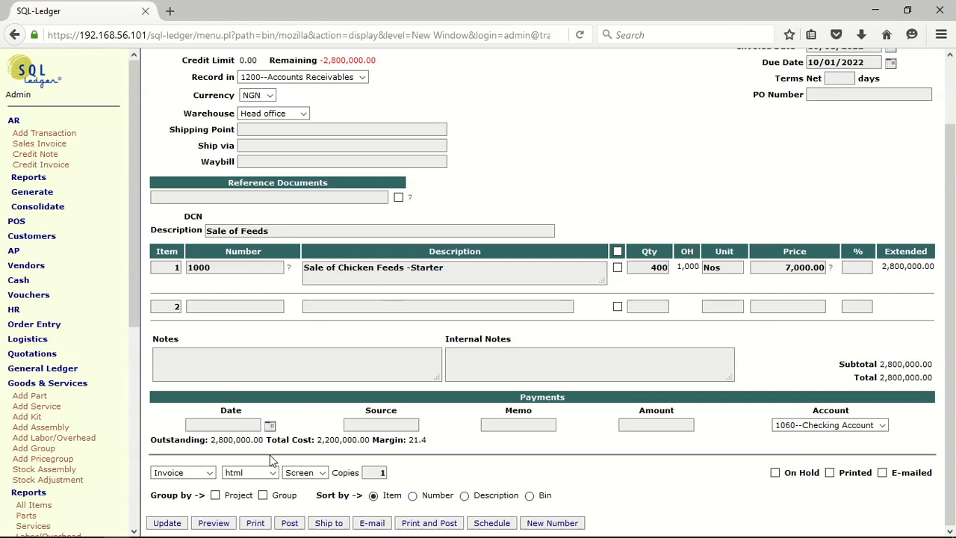
left_click(292, 525)
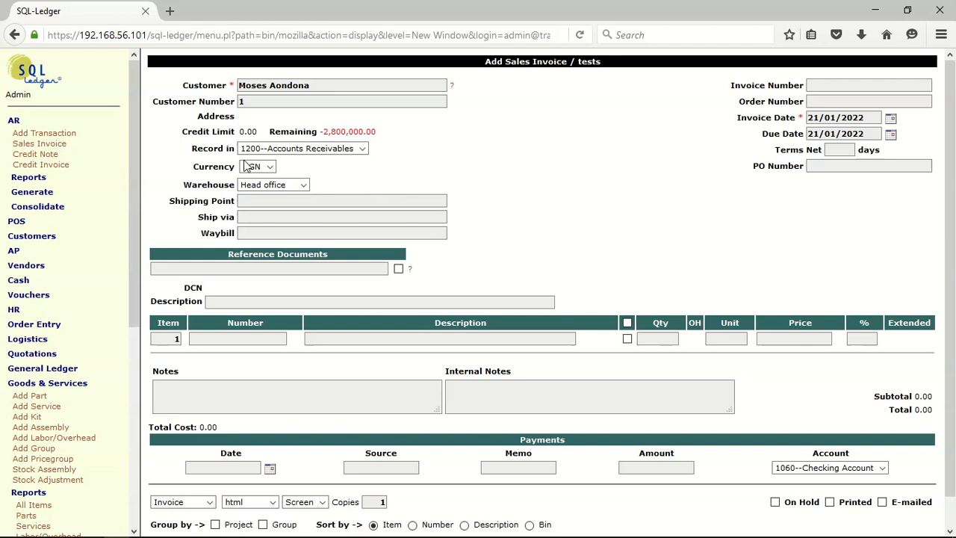
Generate the trial balance report with its default settings.
left_click(52, 387)
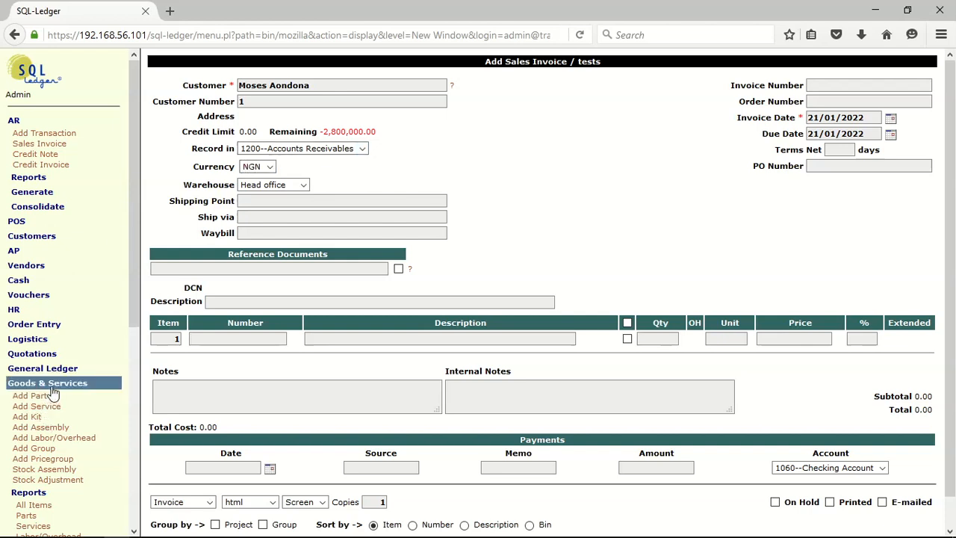
left_click(51, 387)
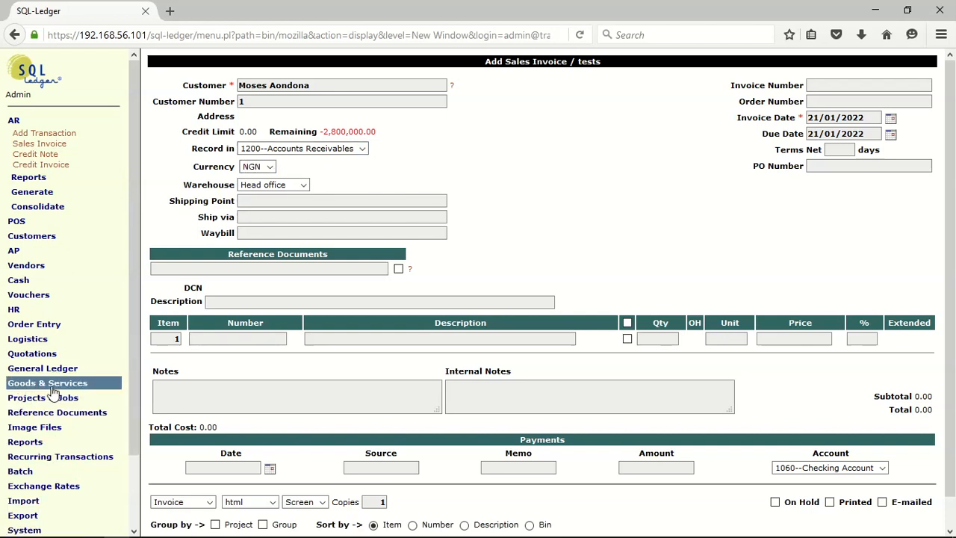
left_click(27, 442)
left_click(34, 466)
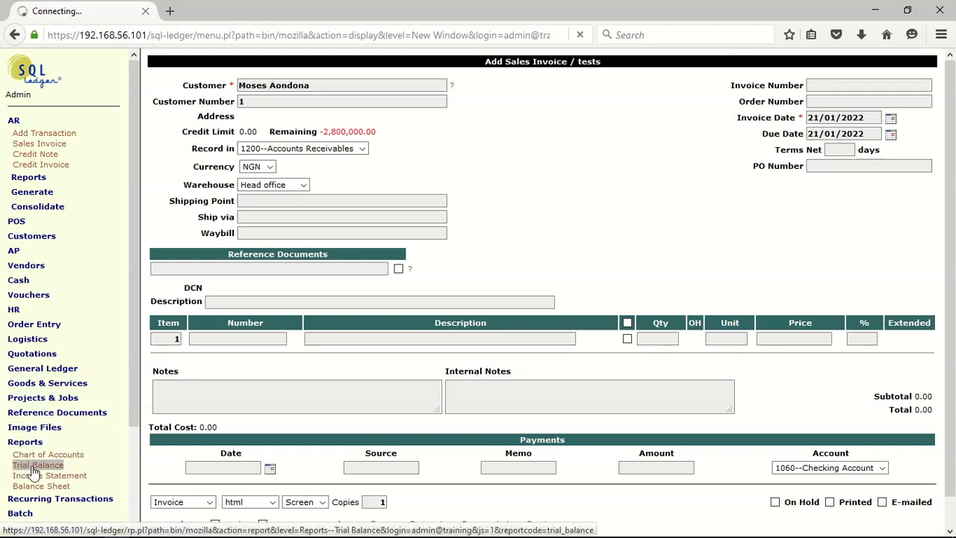
left_click(178, 177)
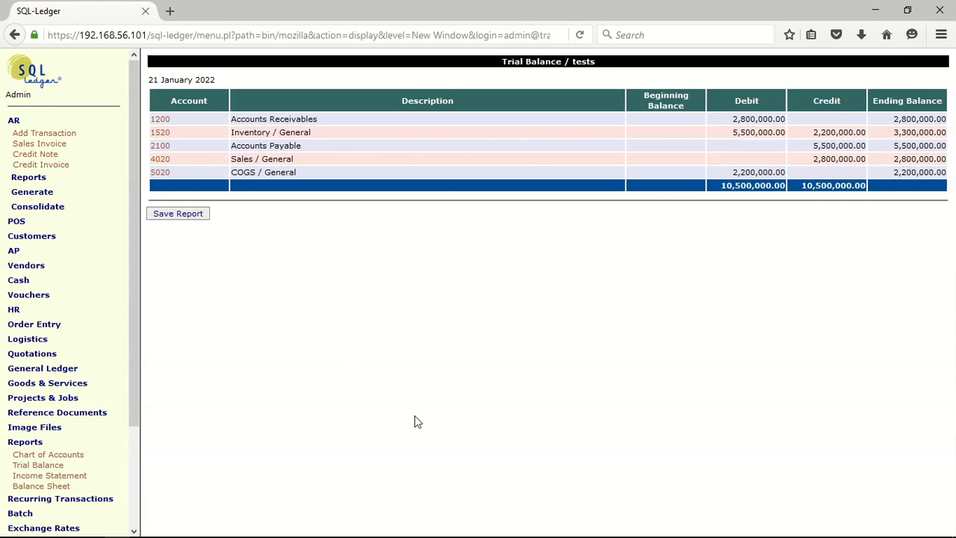
Generate the income statement with the accrual method and its other default settings.
left_click(63, 478)
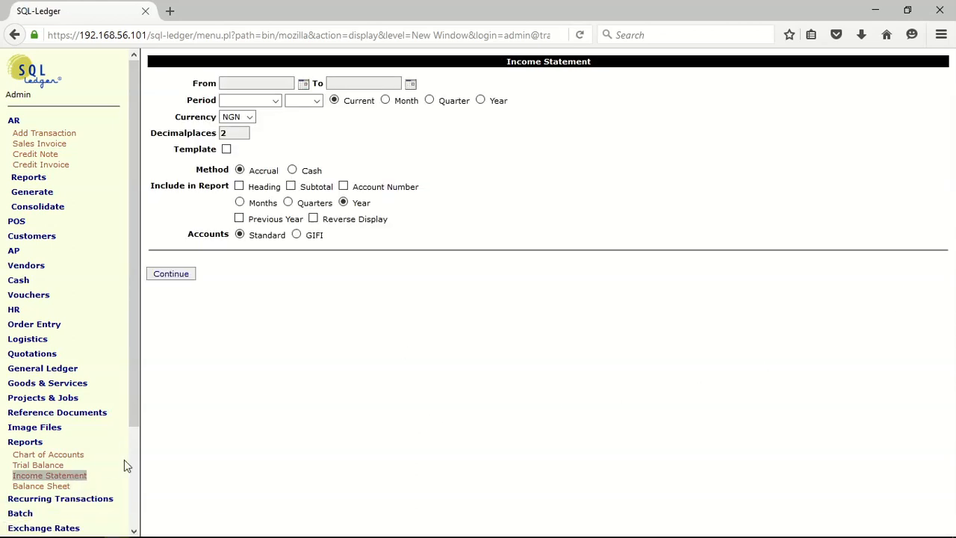
left_click(169, 279)
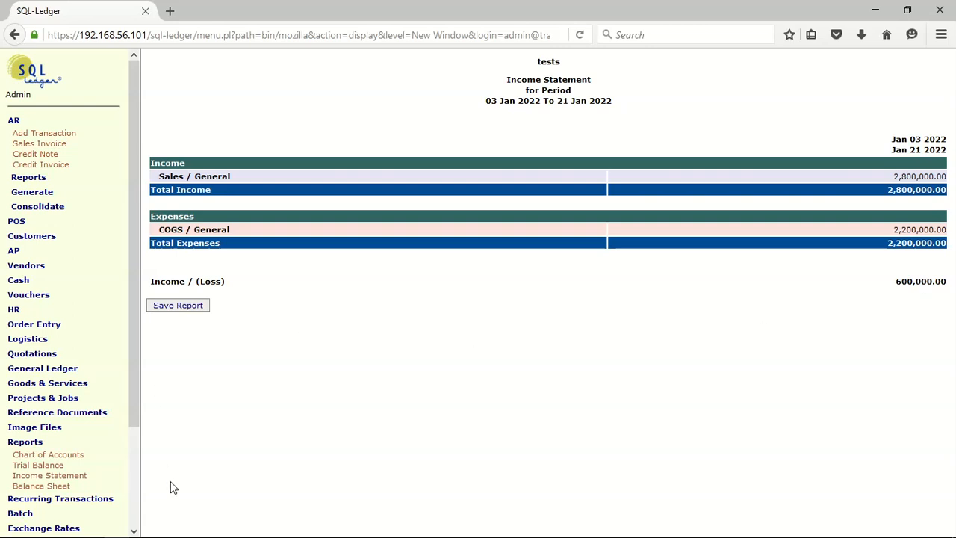
left_click(42, 448)
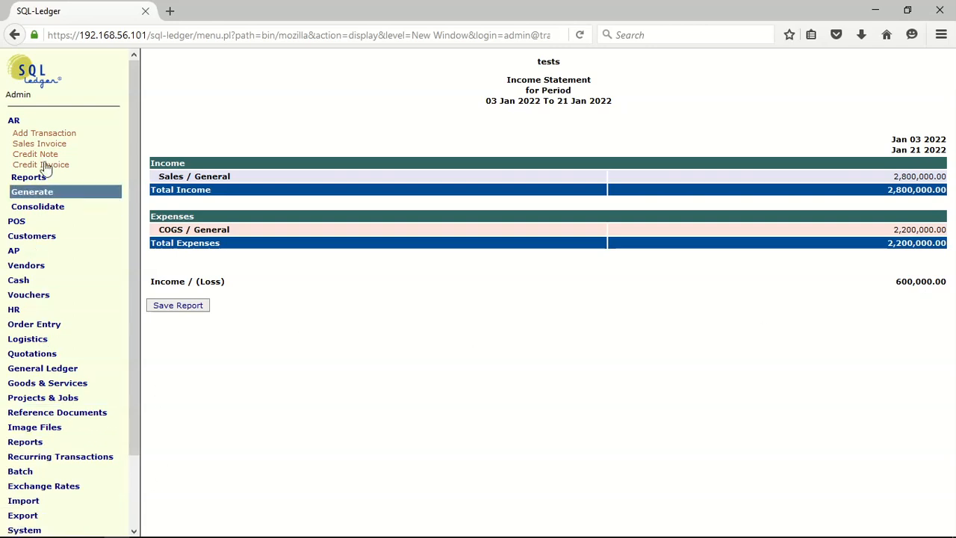
Run the goods and services parts report for active parts without a warehouse filter.
left_click(26, 122)
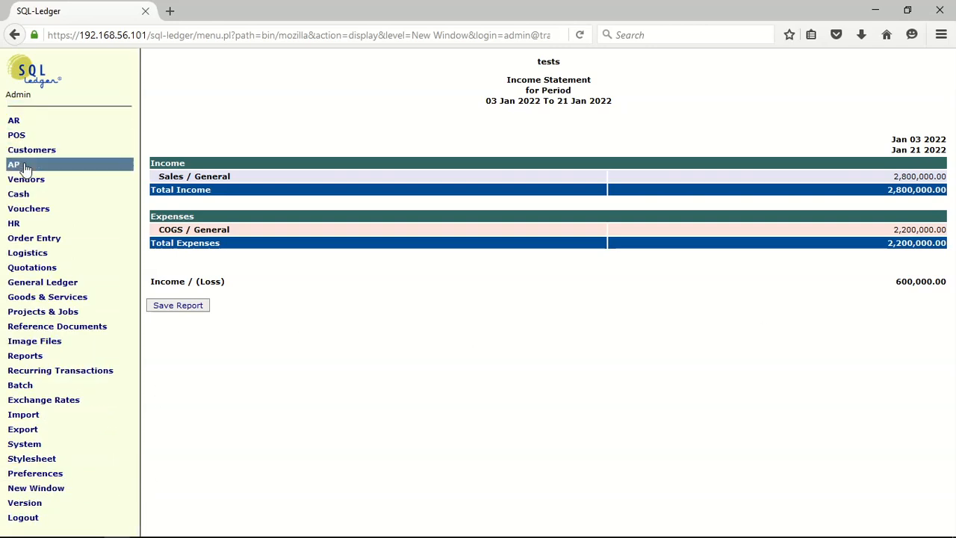
left_click(48, 299)
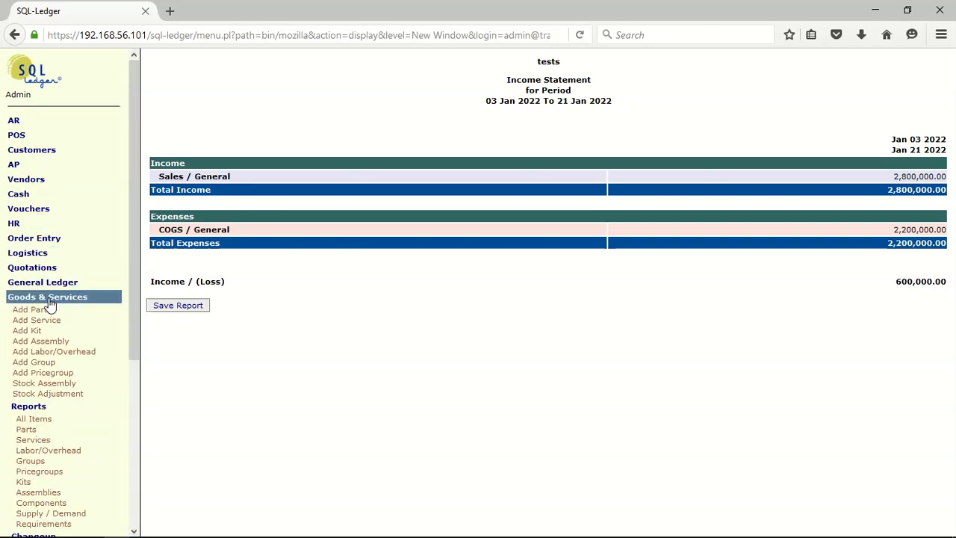
left_click(25, 431)
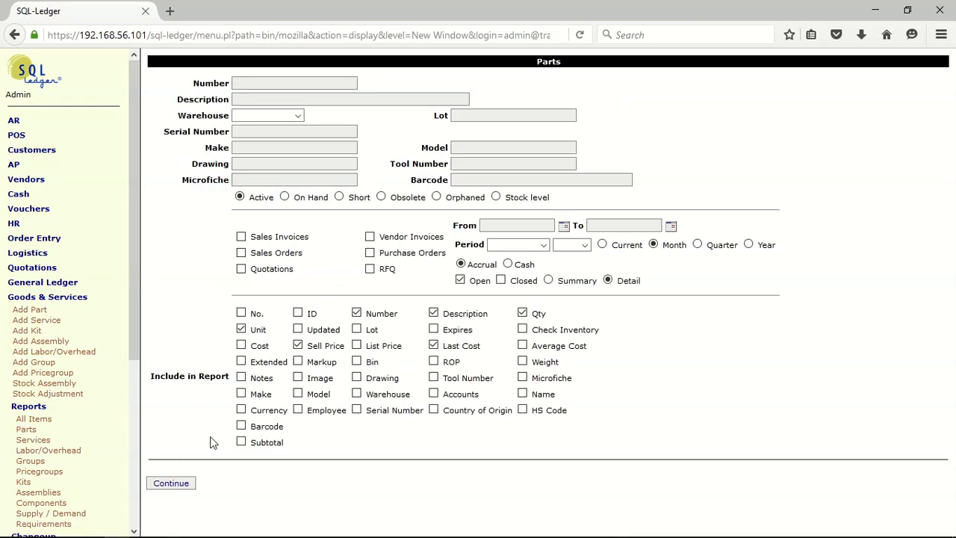
left_click(171, 484)
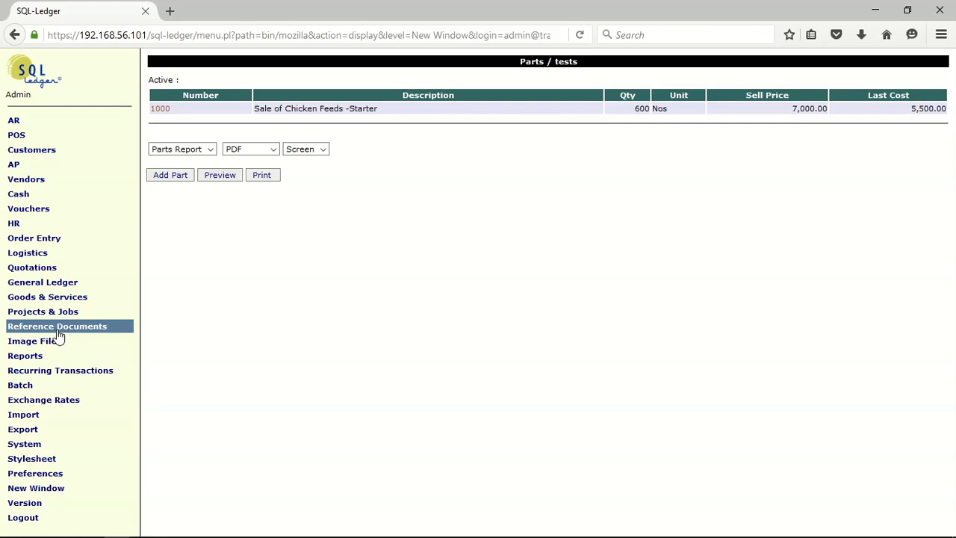
Run the parts report again, filtered to the Branch Office warehouse.
mouse_move(53, 303)
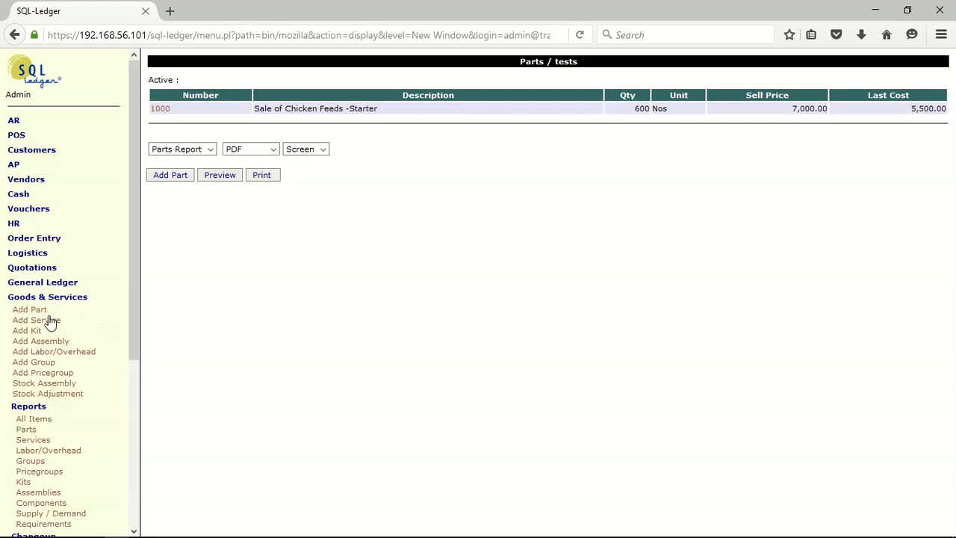
left_click(27, 430)
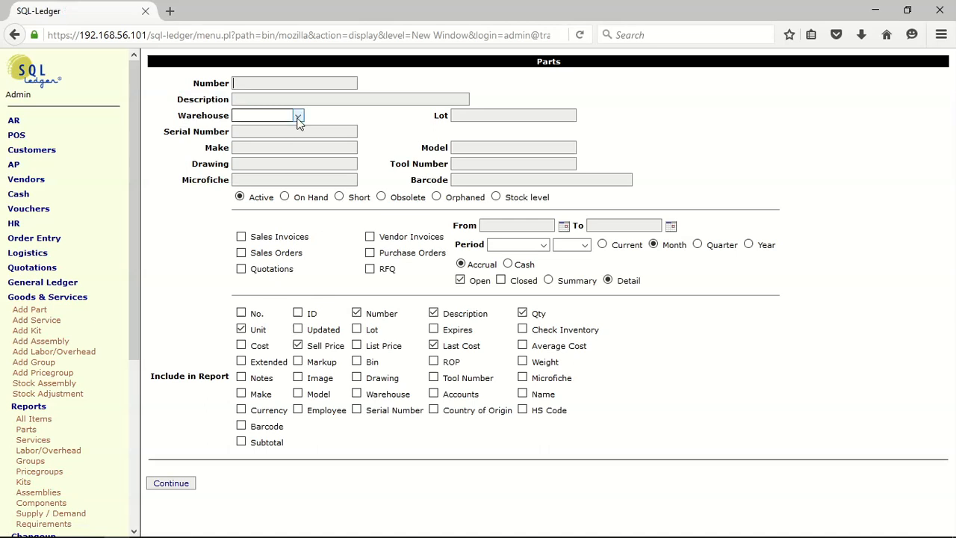
left_click(298, 118)
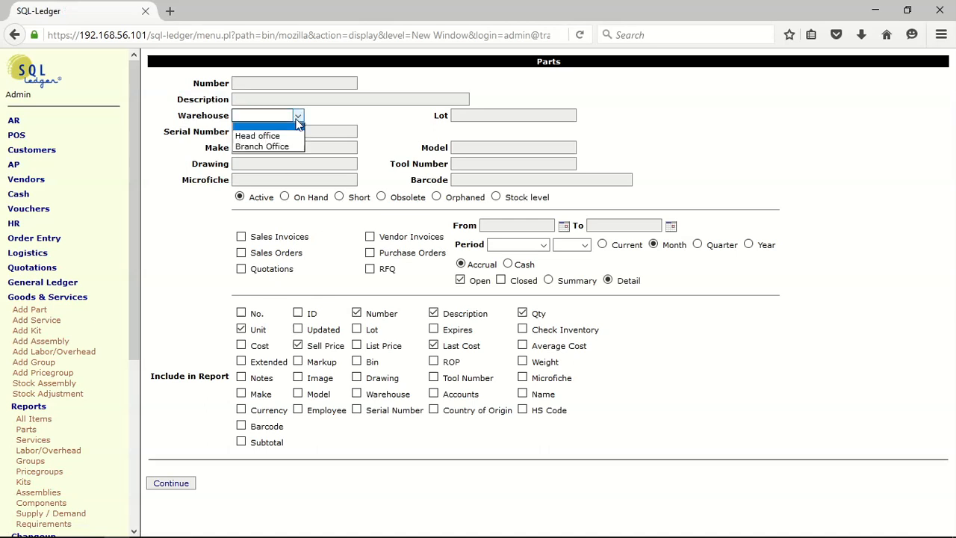
left_click(287, 145)
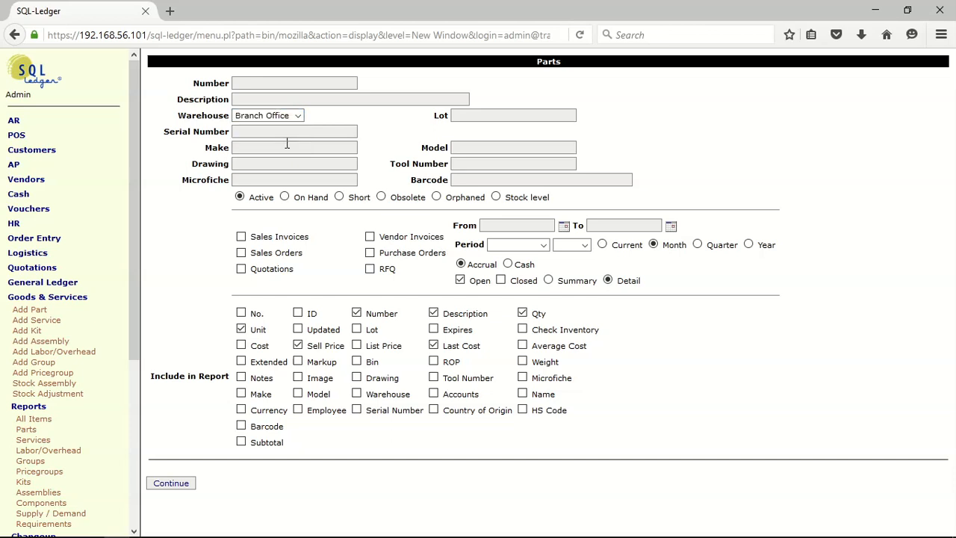
left_click(166, 483)
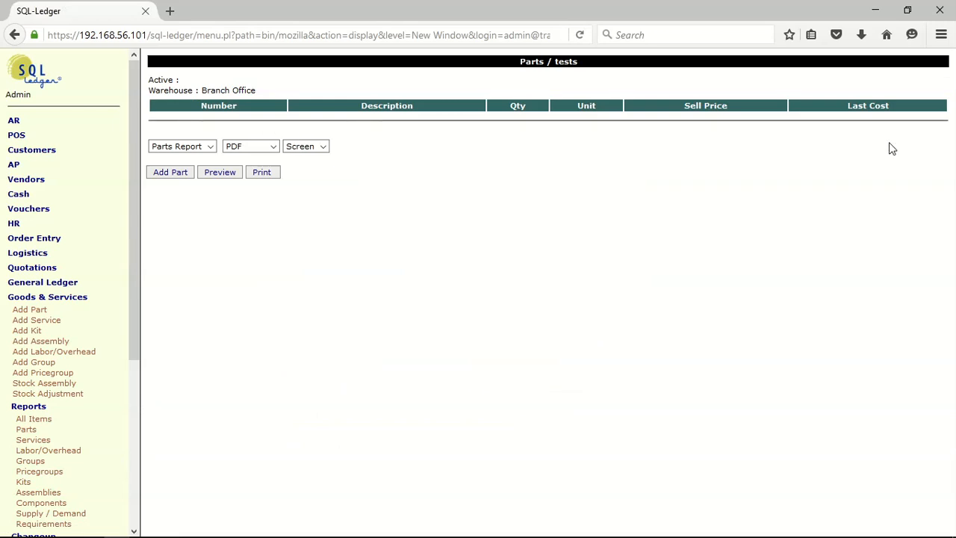
Return to the parts report criteria and run the report for the Head office warehouse.
left_click(14, 35)
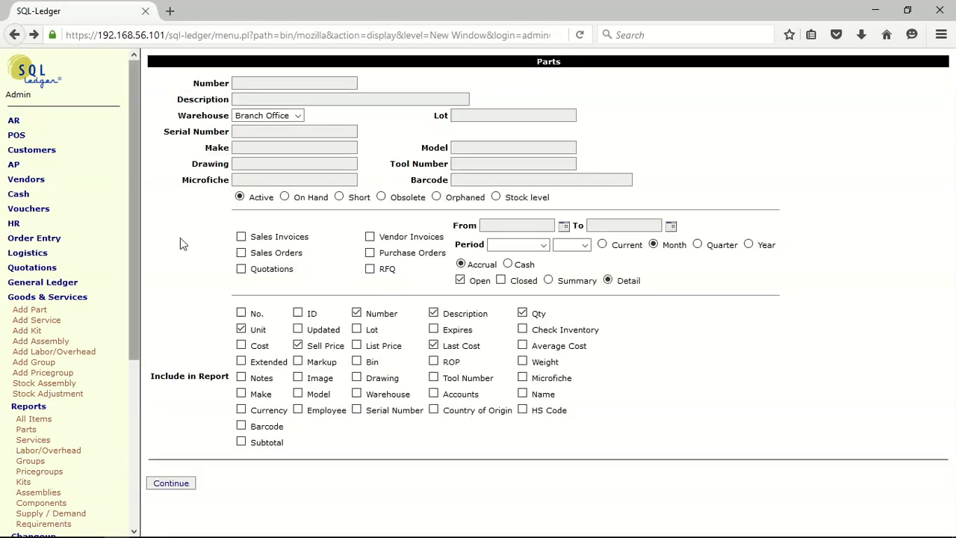
left_click(297, 117)
left_click(278, 134)
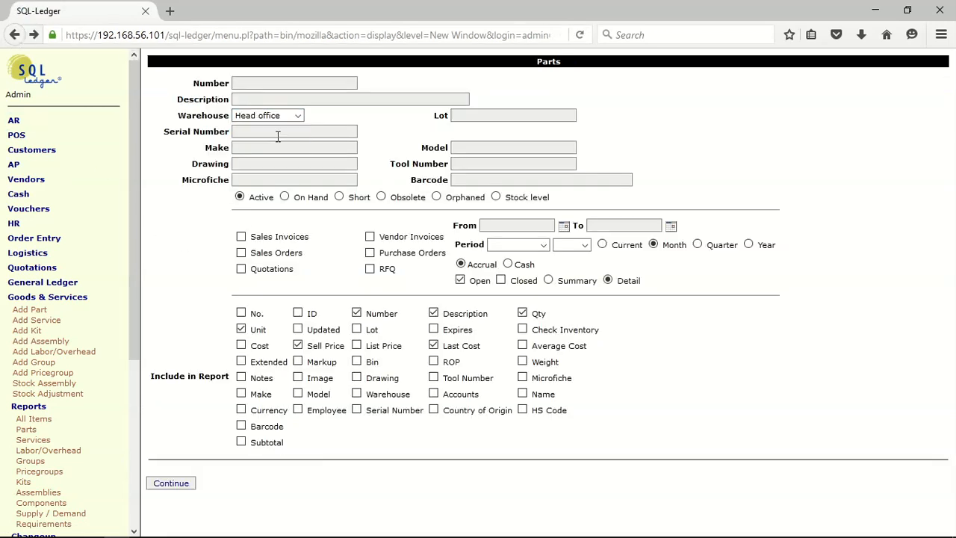
left_click(186, 487)
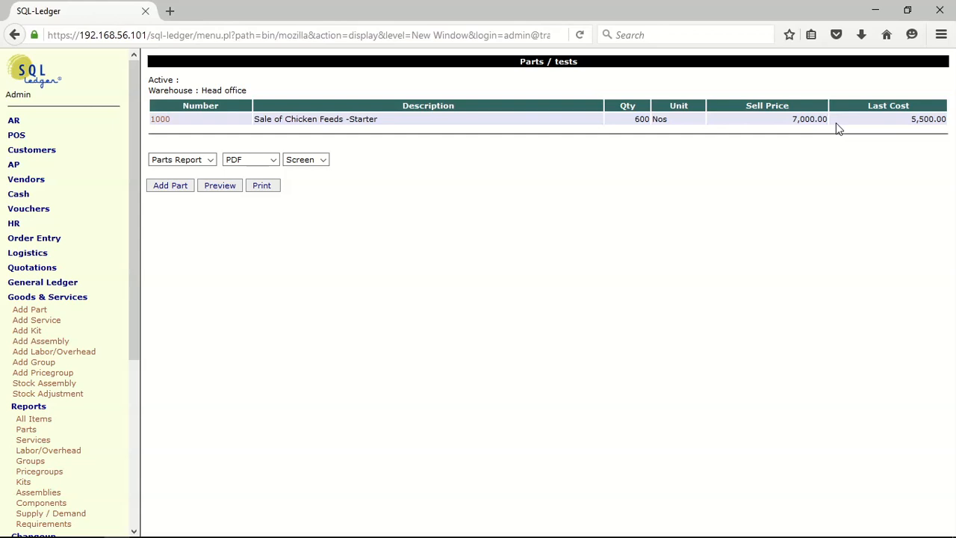
Start a merchandise warehouse transfer with Head office as the source warehouse.
left_click(78, 299)
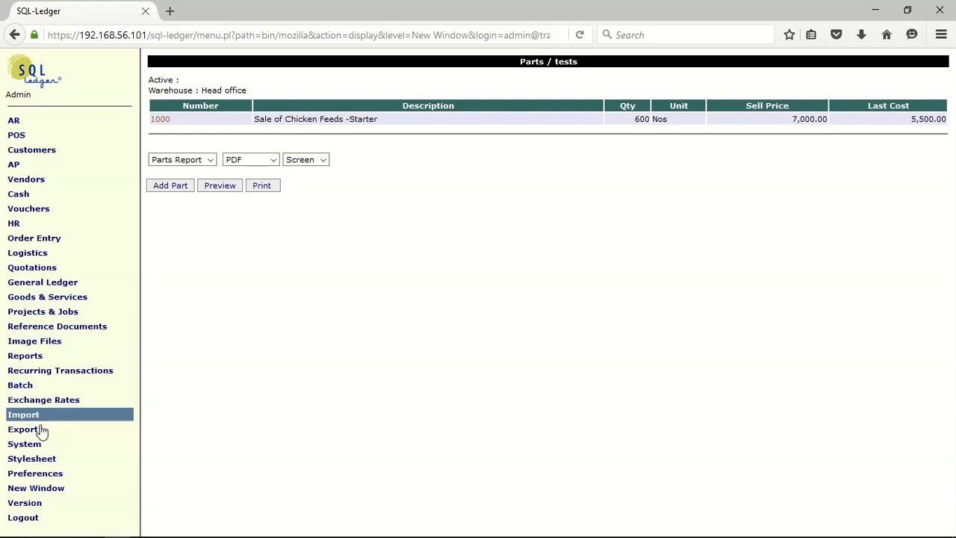
left_click(21, 252)
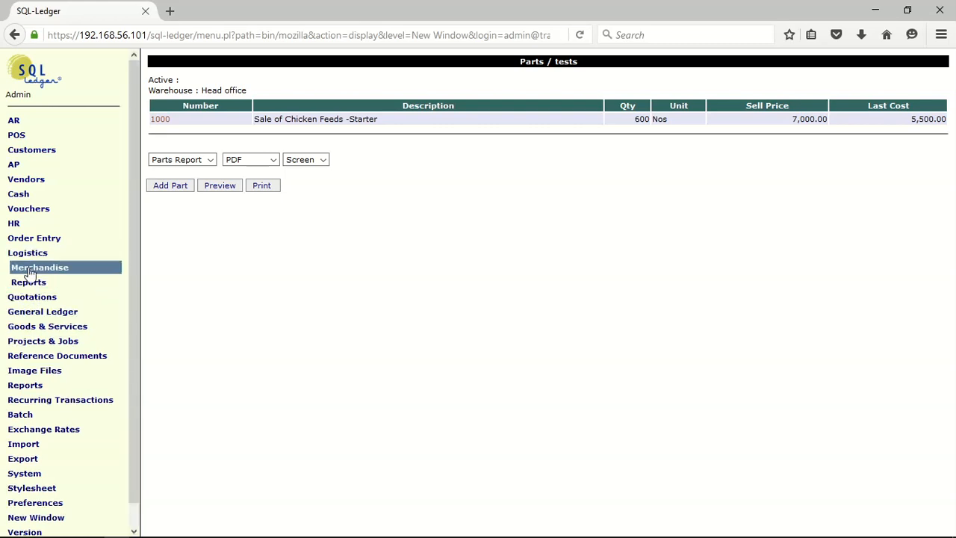
left_click(28, 270)
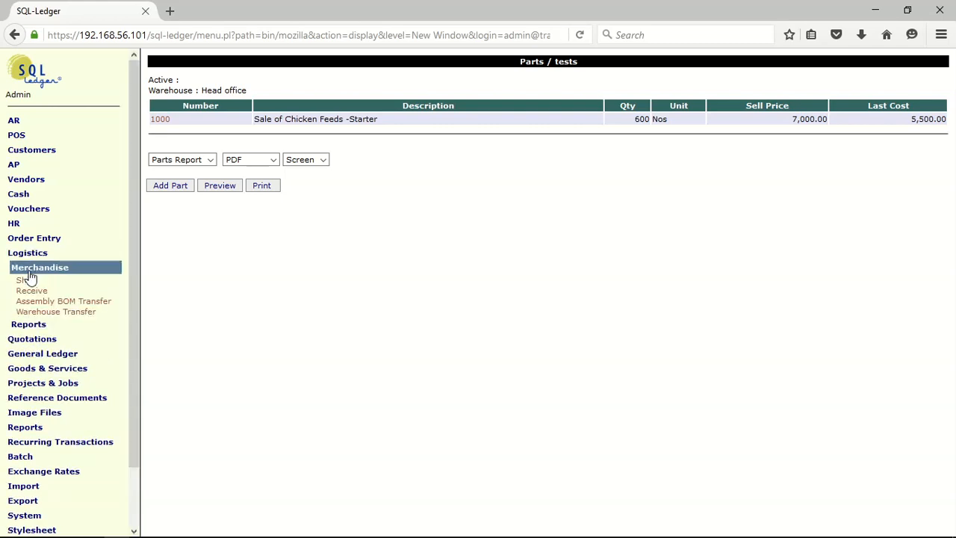
left_click(65, 317)
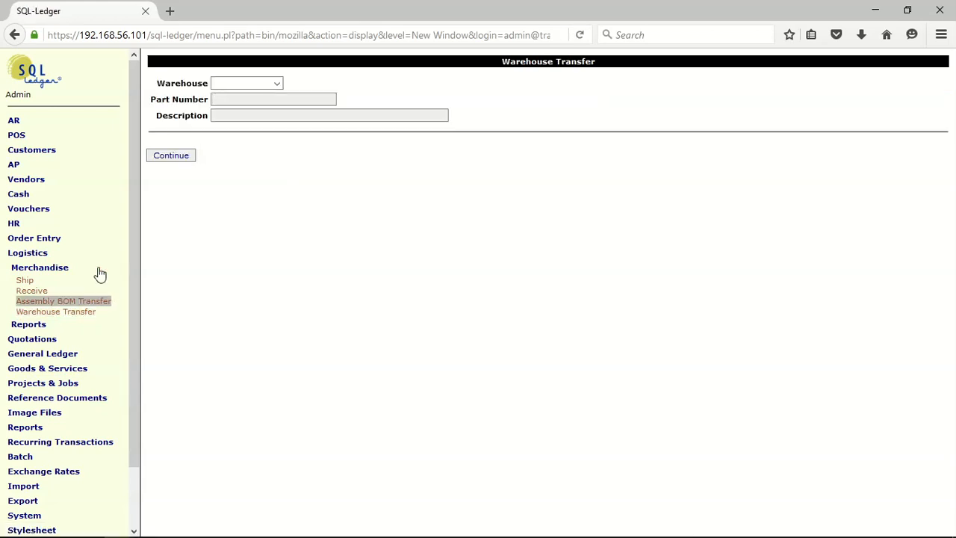
left_click(278, 80)
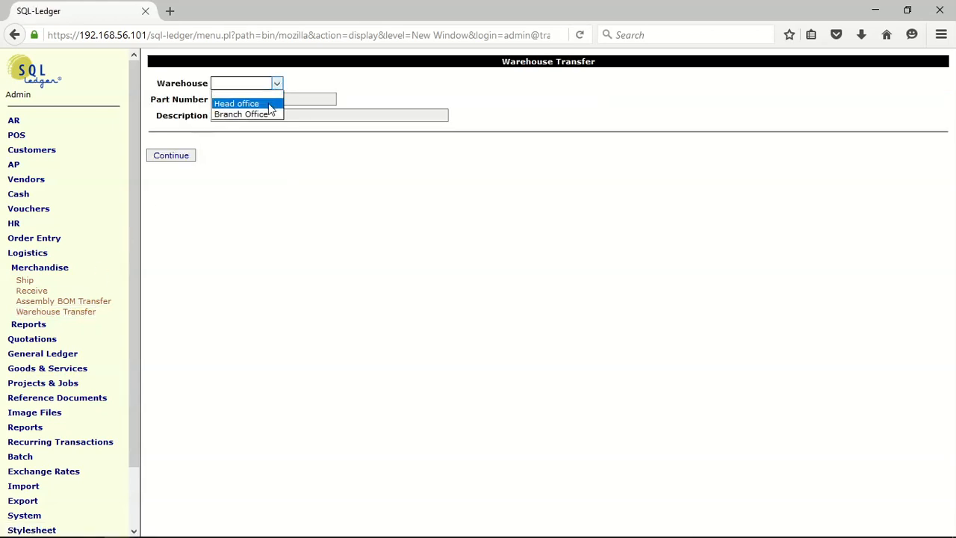
left_click(269, 101)
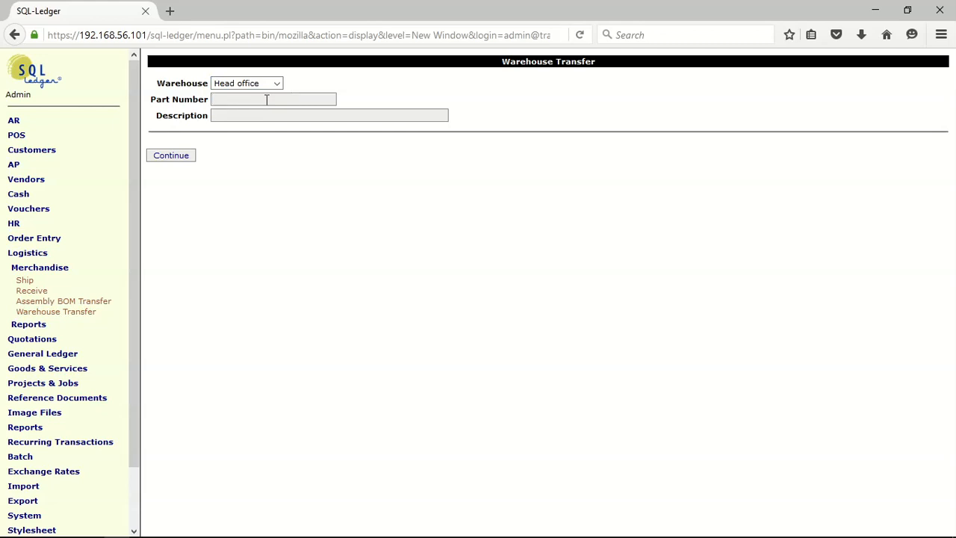
Look up the stock to transfer using part number 1000 and the description "Feeds".
type("1")
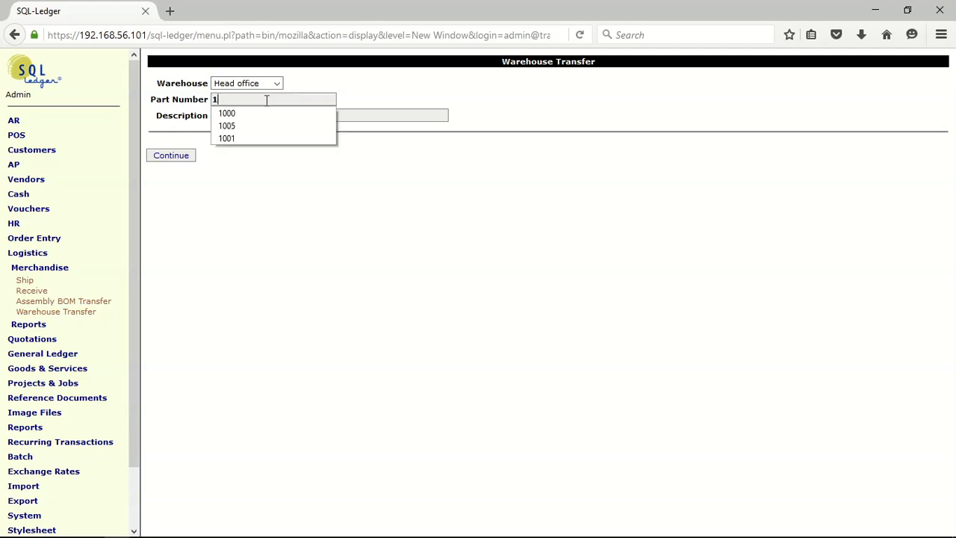
left_click(226, 112)
left_click(235, 115)
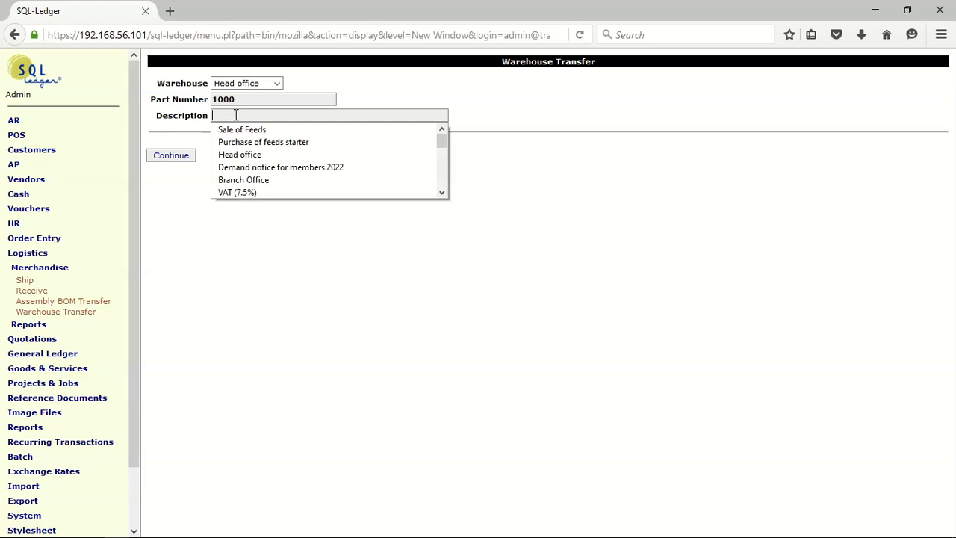
left_click(236, 115)
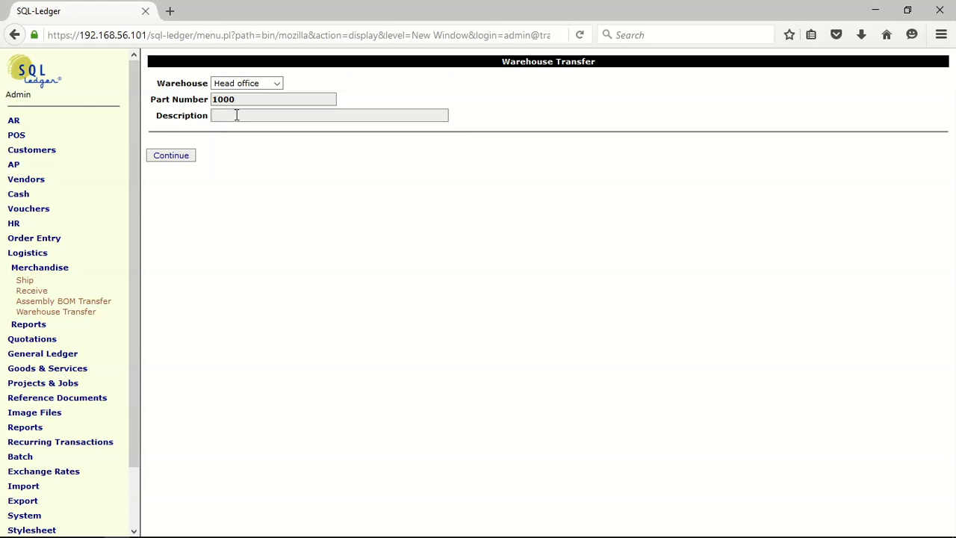
type("F")
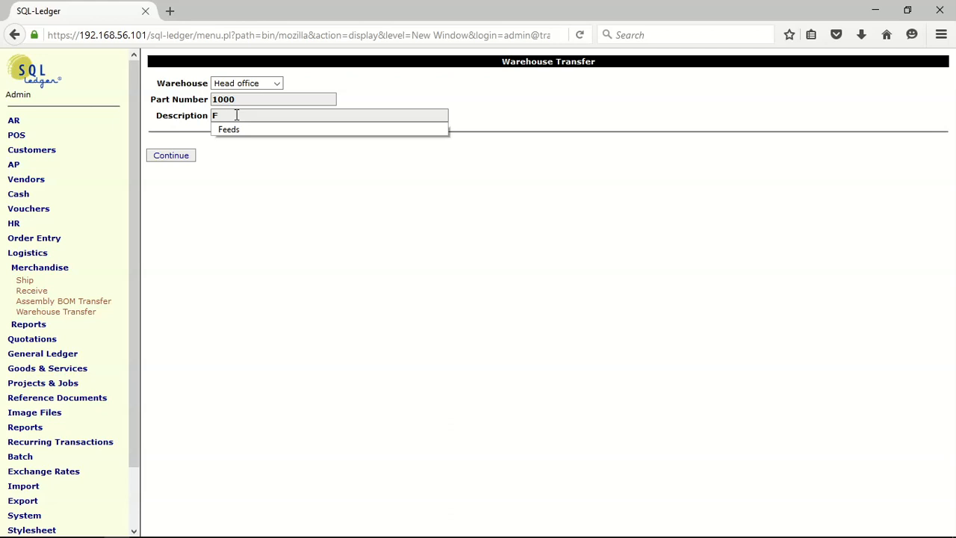
left_click(229, 131)
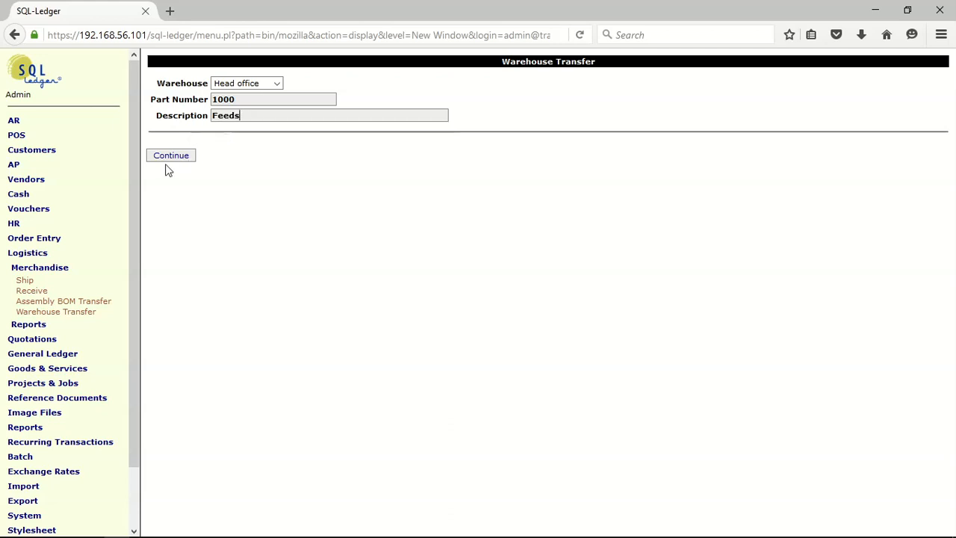
left_click(171, 157)
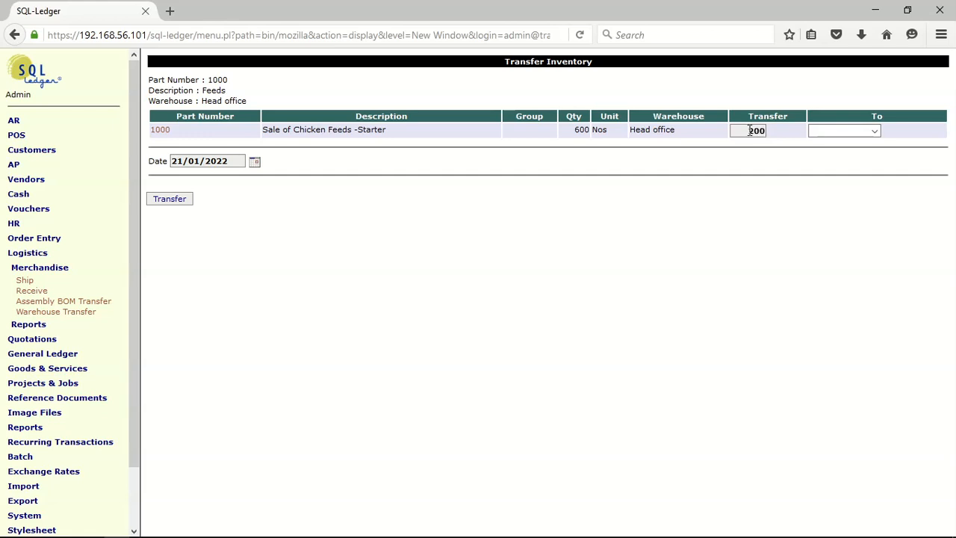
Transfer 200 units of part 1000 from Head office to Branch Office.
left_click(873, 130)
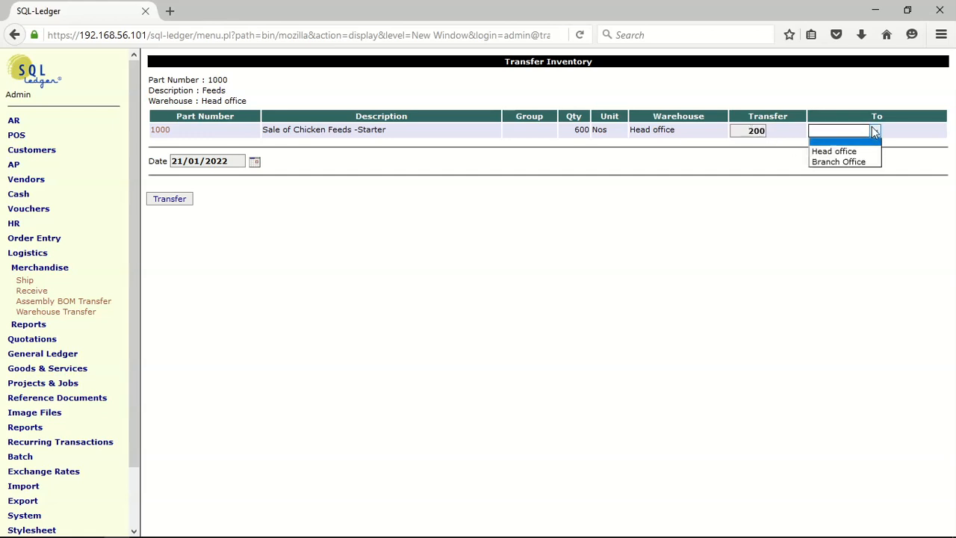
left_click(850, 161)
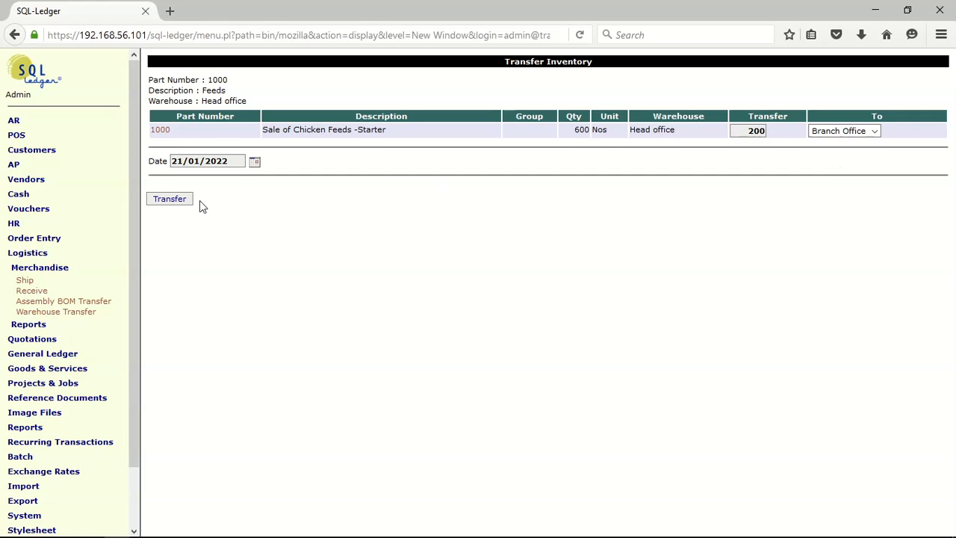
left_click(175, 202)
Start a new sales invoice and set its warehouse to Branch Office.
left_click(30, 122)
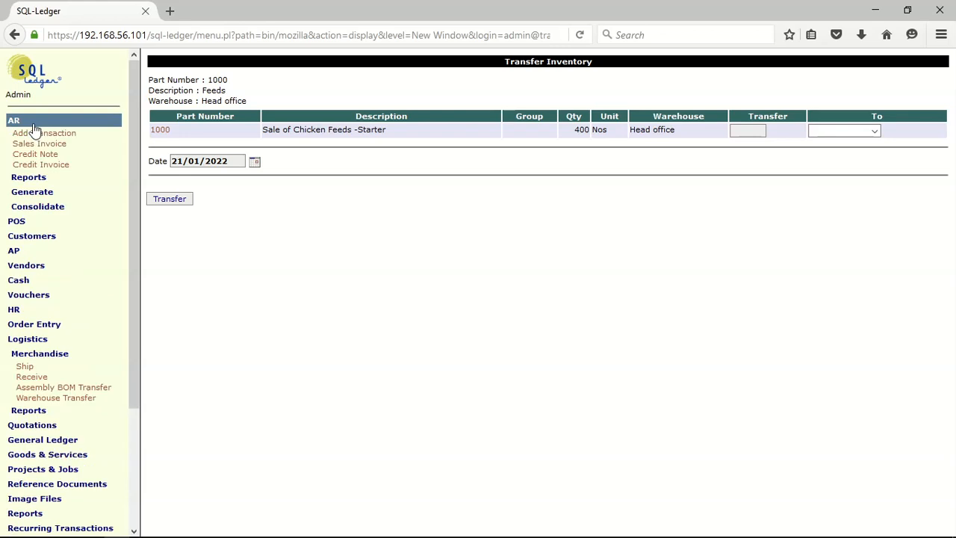
left_click(31, 146)
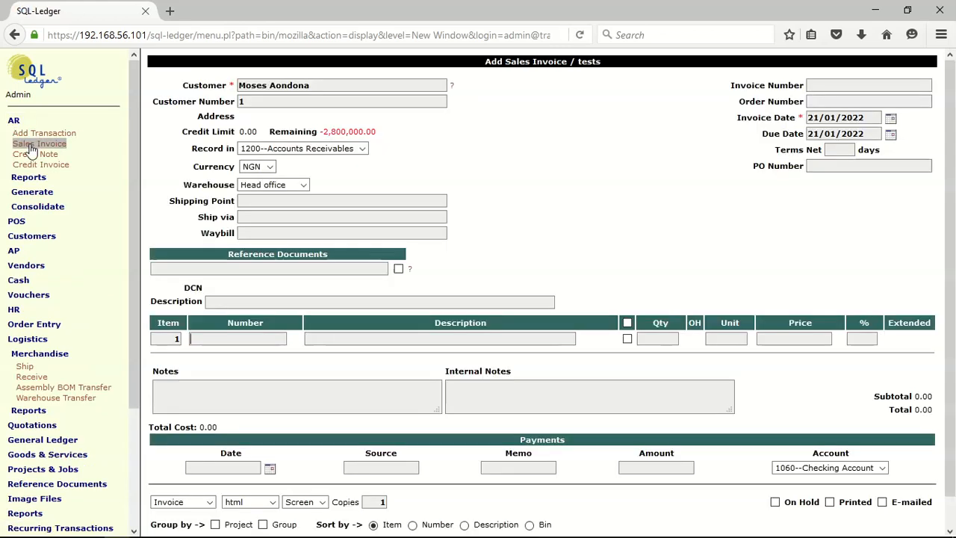
left_click(302, 186)
left_click(289, 209)
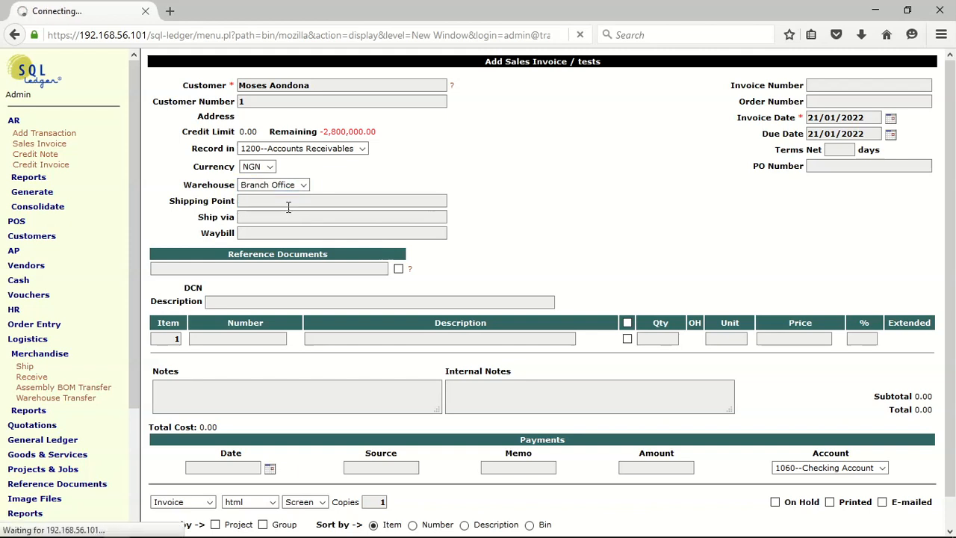
Describe the invoice as "Sale of Feeds" and add part number 1000 as the first line item.
left_click(216, 301)
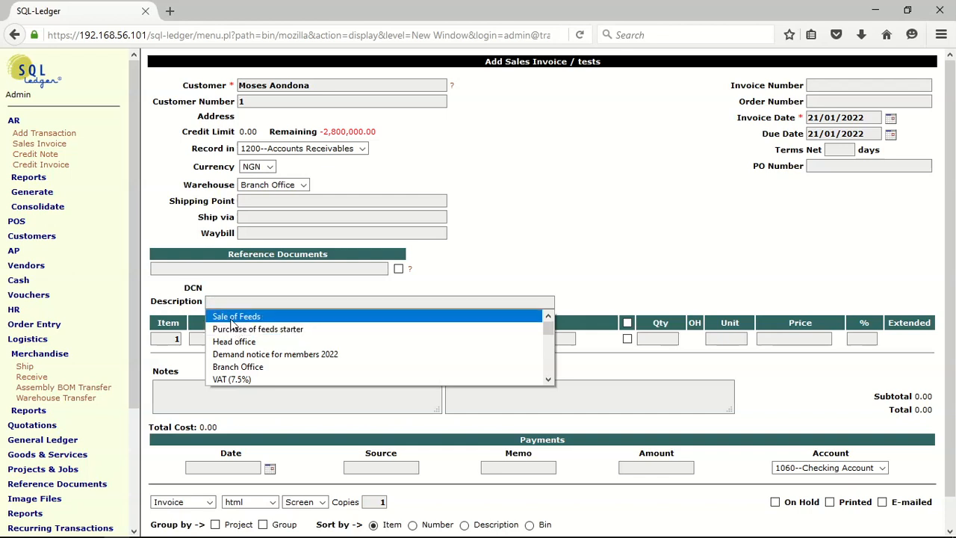
left_click(228, 316)
left_click(222, 337)
left_click(219, 350)
key("Return")
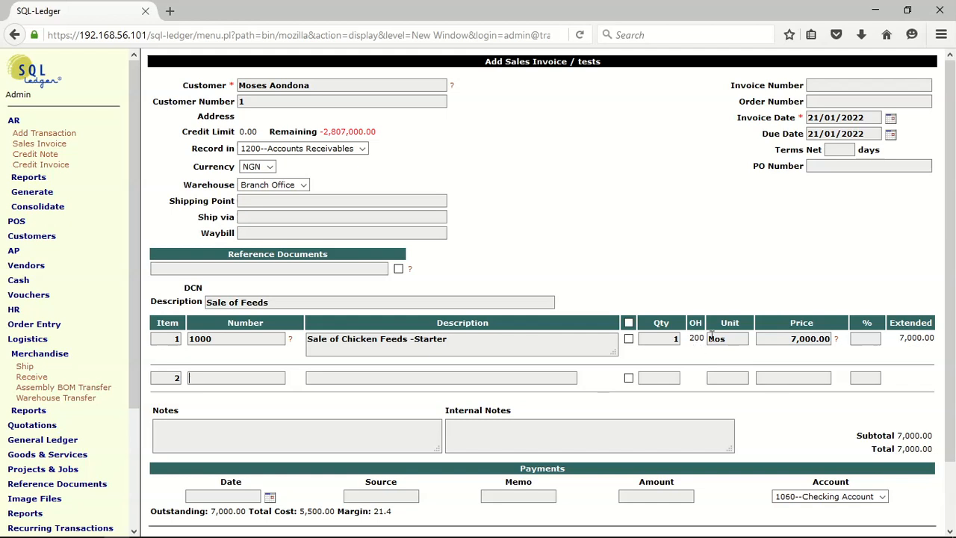
Set the invoice date to 14/01/2022 and update the invoice.
left_click(890, 119)
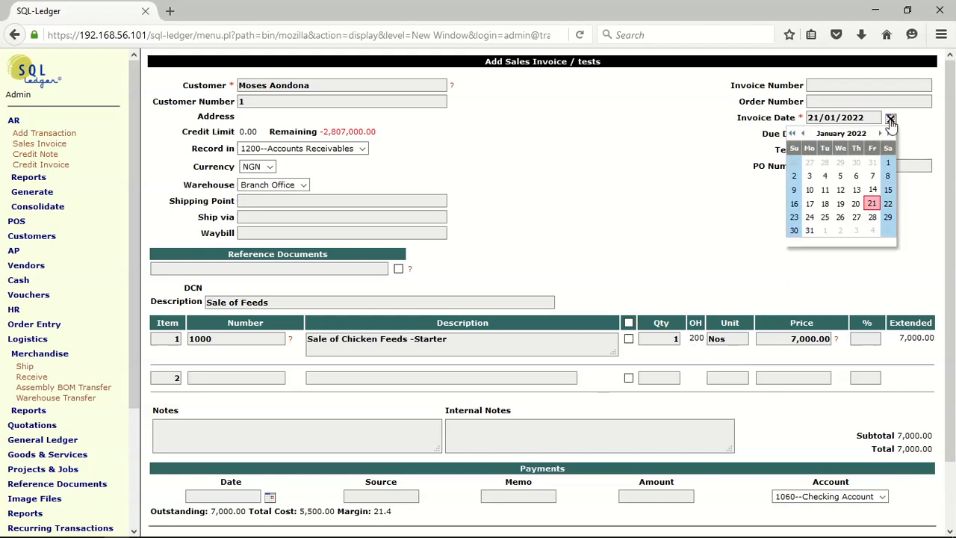
left_click(872, 191)
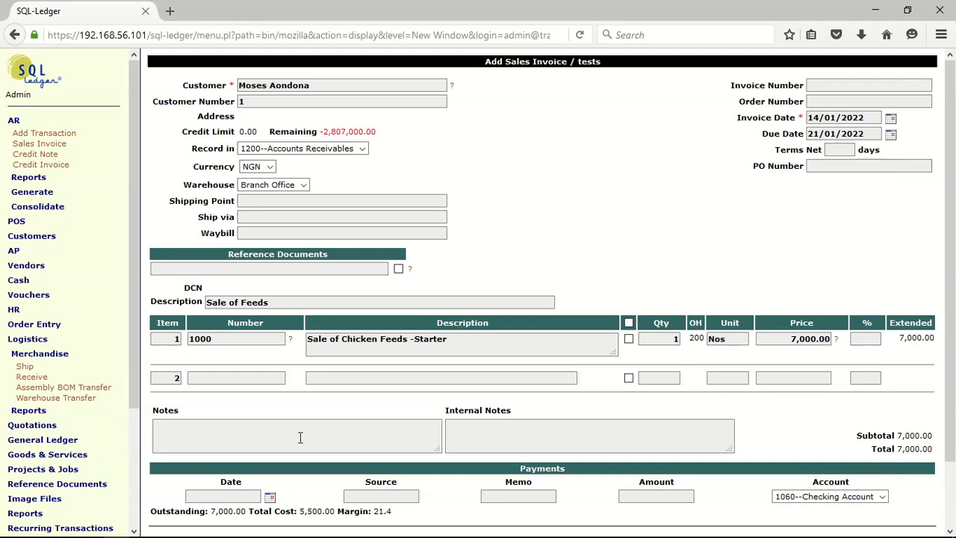
scroll(298, 438, "down", 2)
left_click(166, 523)
Set the quantity of part 1000 to 50 and update the invoice.
double_click(674, 338)
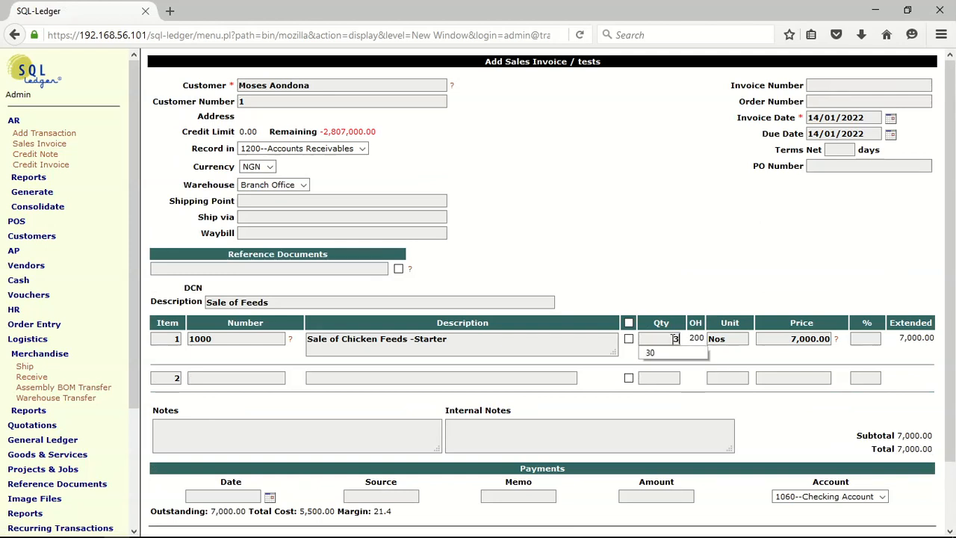
key("BackSpace")
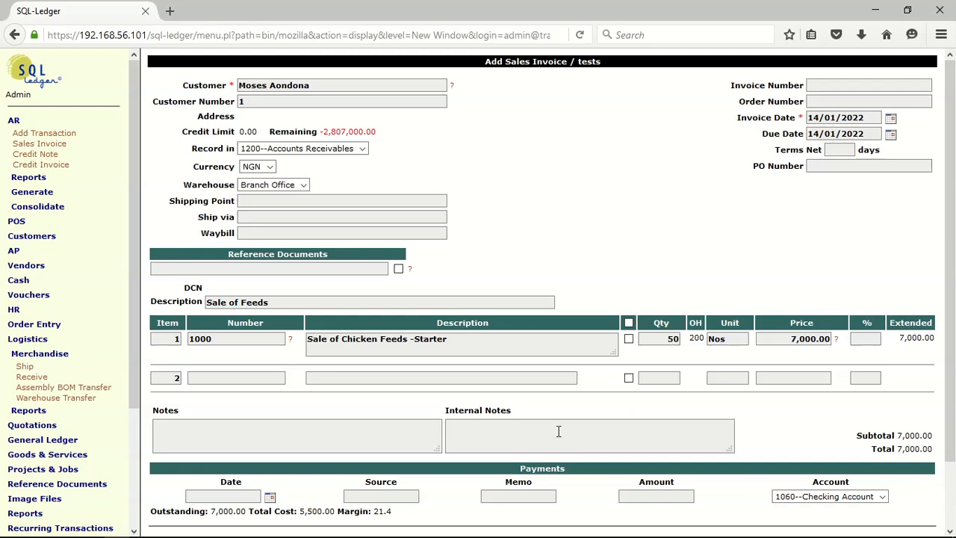
scroll(486, 448, "down", 2)
left_click(167, 523)
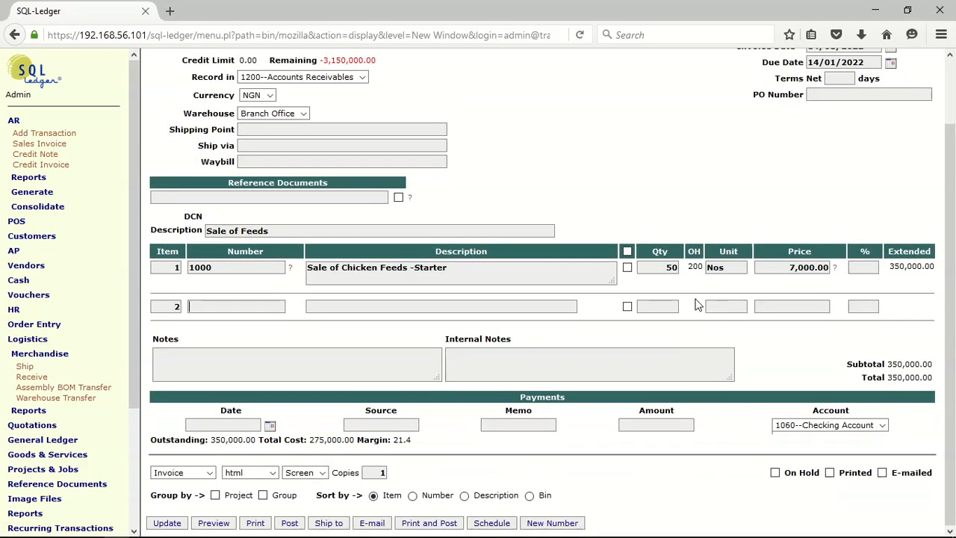
Check the invoice's details and warehouse choice, keeping Branch Office, and post the invoice.
scroll(739, 284, "up", 2)
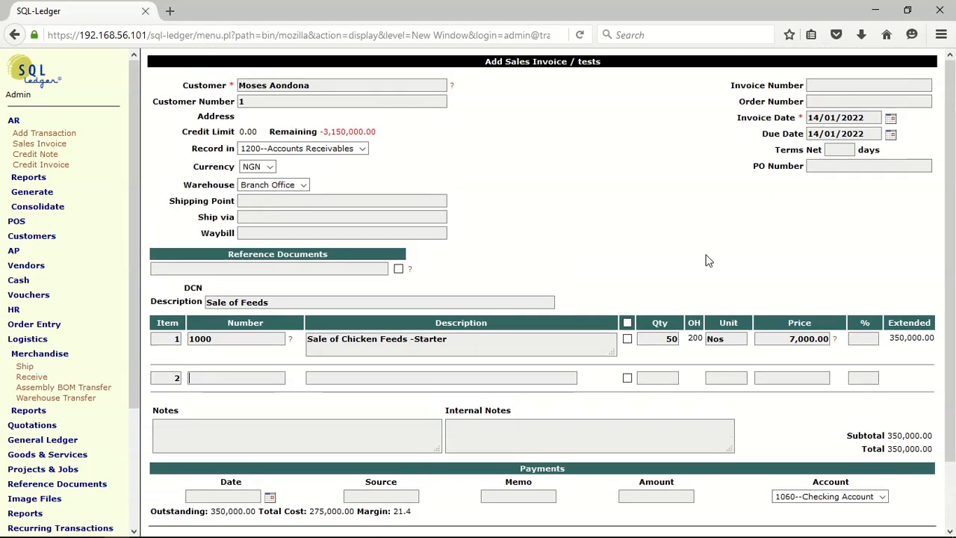
left_click_drag(952, 277, 952, 338)
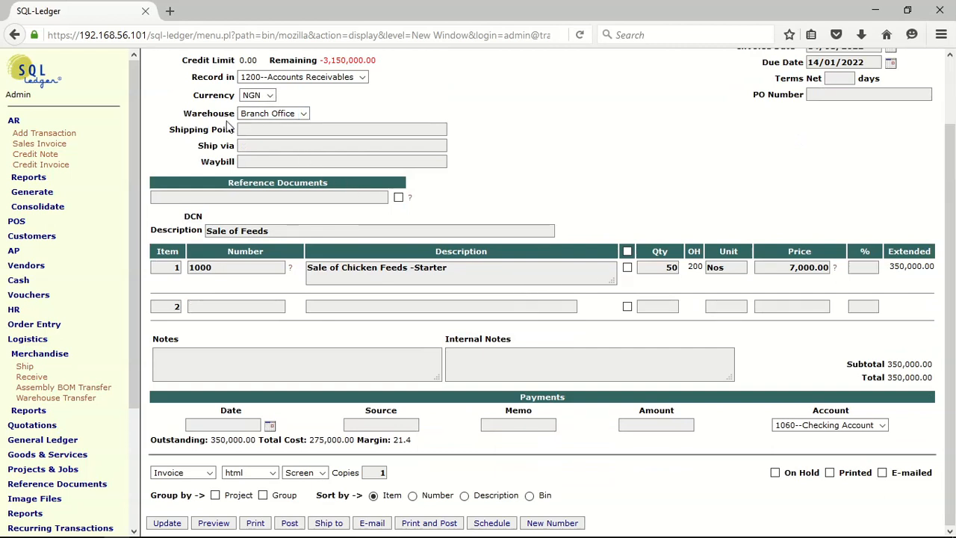
left_click(303, 114)
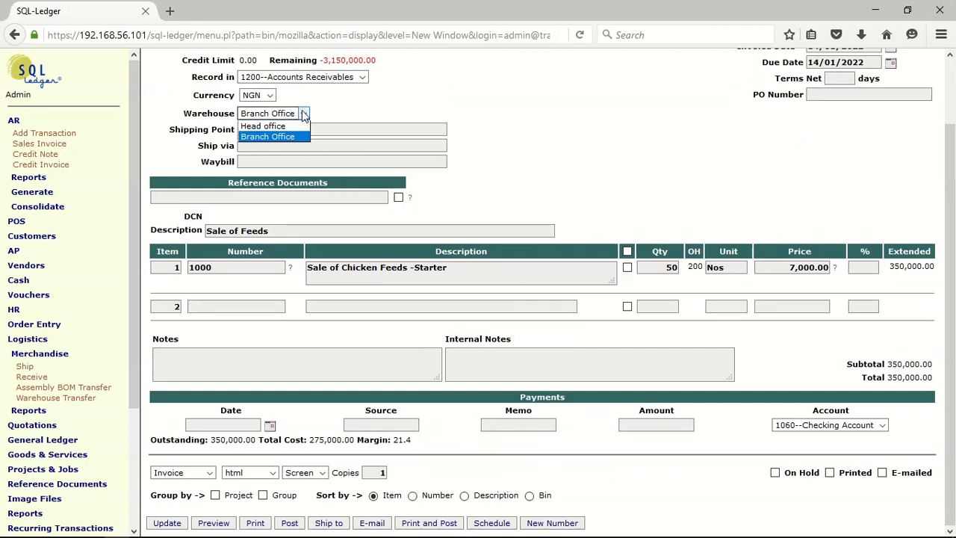
left_click(303, 113)
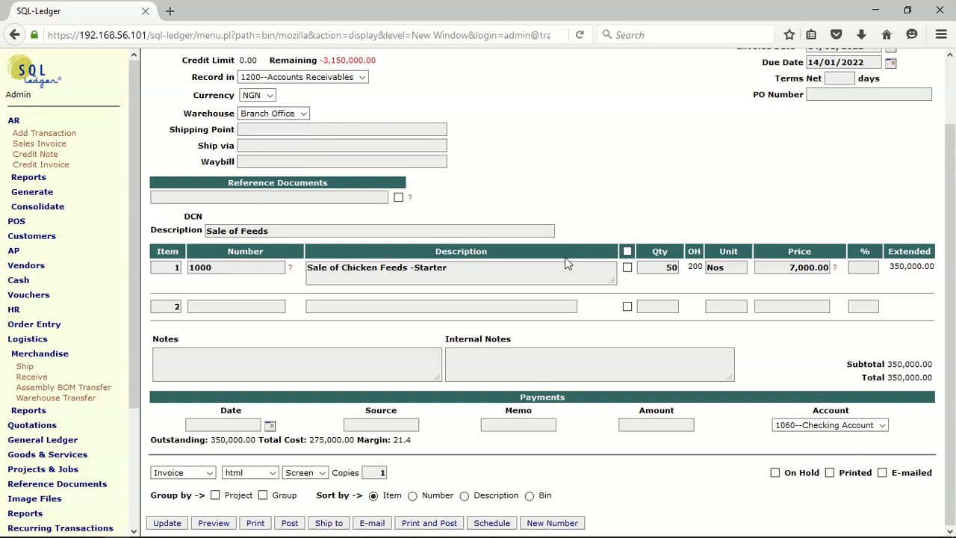
left_click(290, 524)
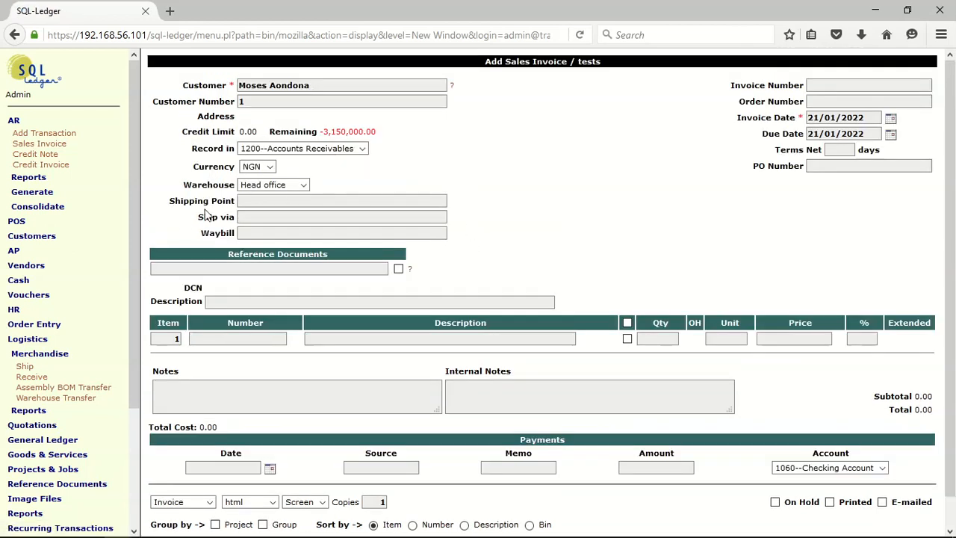
Start a cash receipt against 1200--Accounts Receivables and select all of the customer's outstanding invoices as paid.
left_click(51, 364)
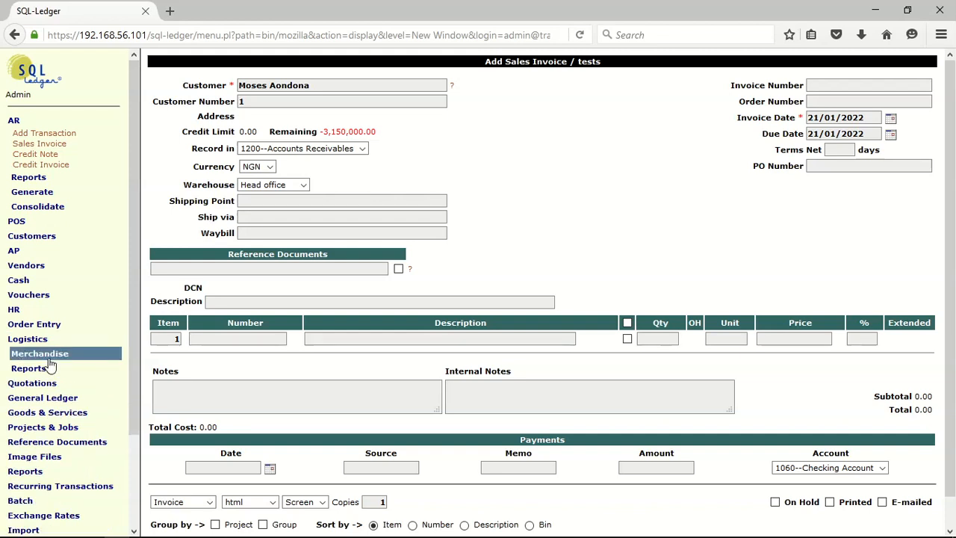
left_click(21, 280)
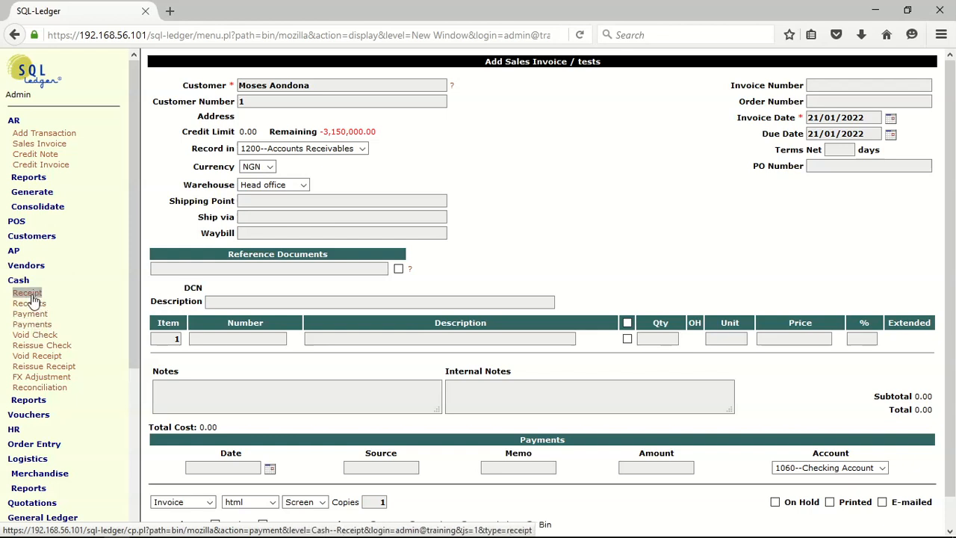
left_click(33, 296)
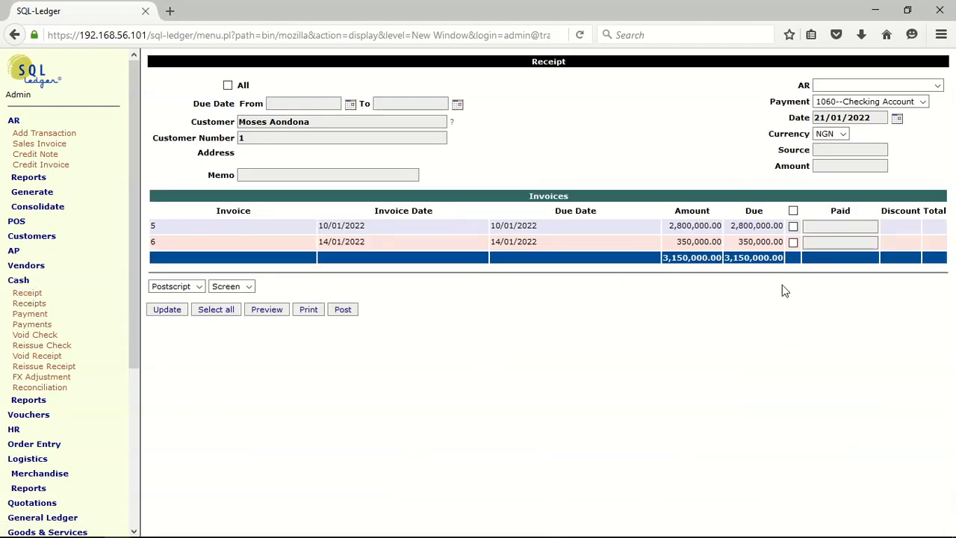
left_click(937, 85)
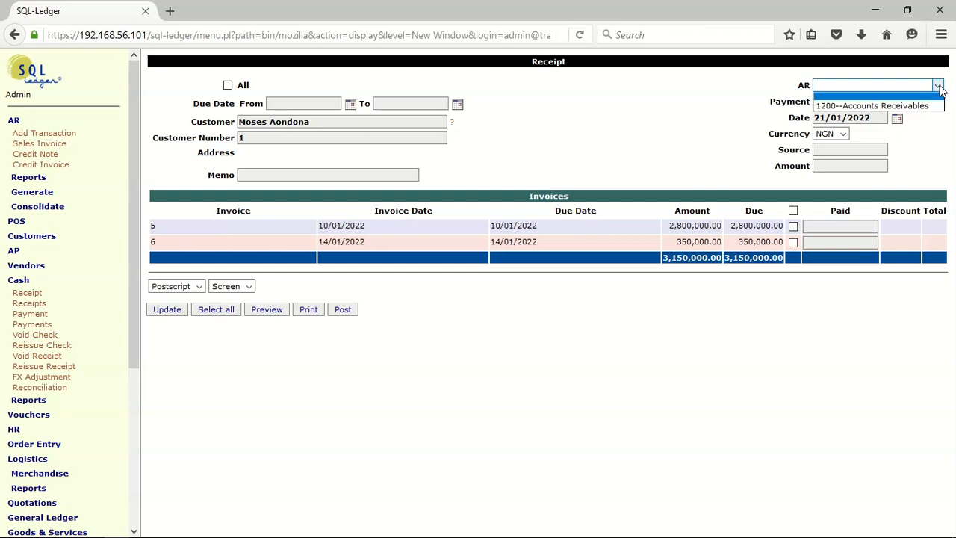
left_click(930, 112)
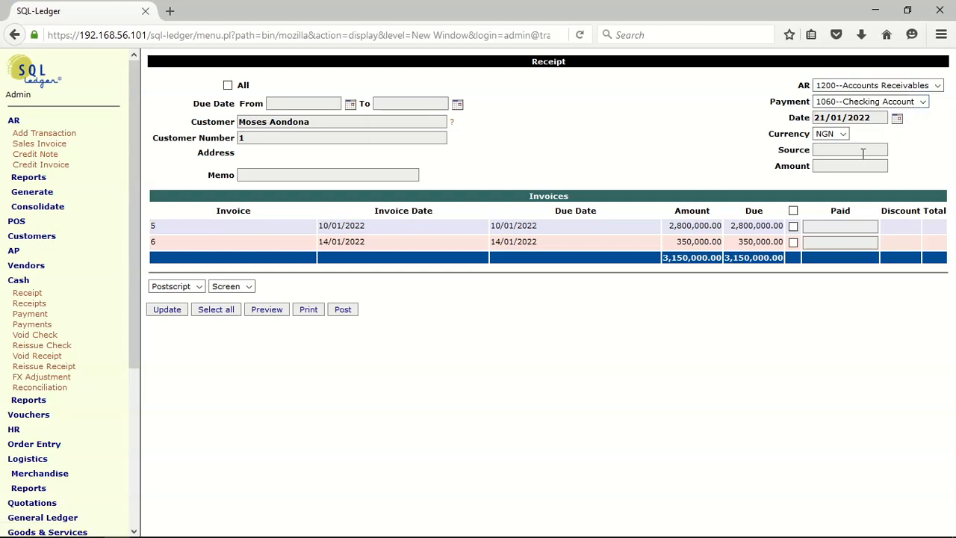
left_click(793, 211)
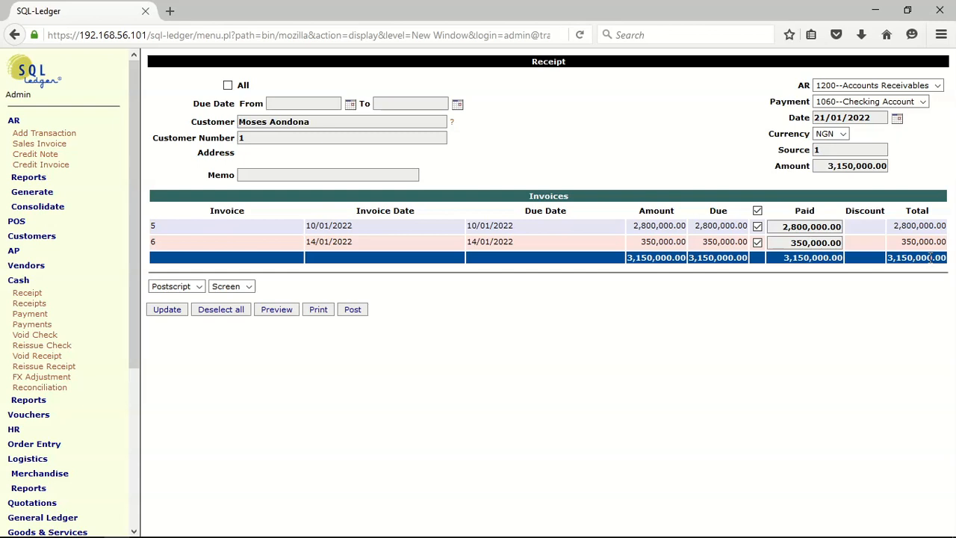
Add the memo "Cash received for sale of starter feed" to the receipt and post it.
left_click(291, 177)
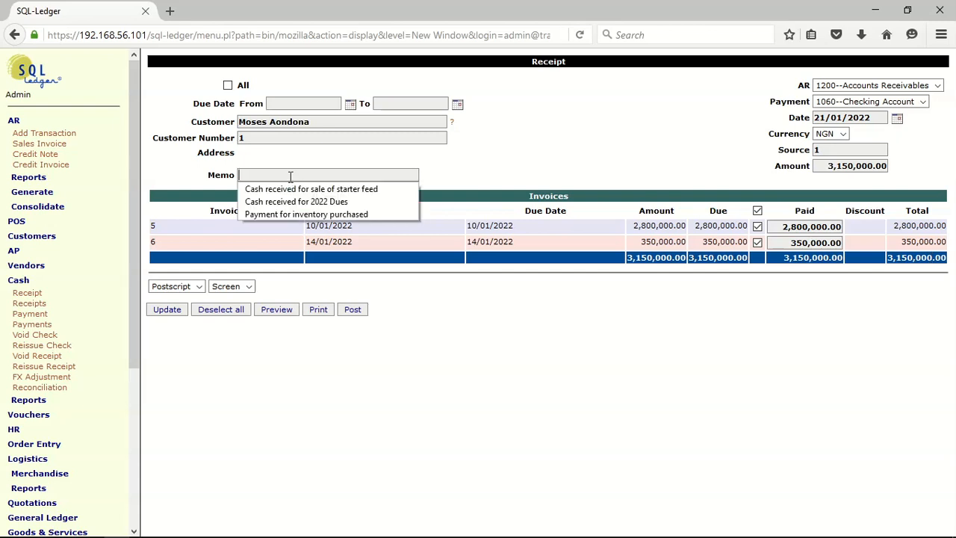
left_click(287, 190)
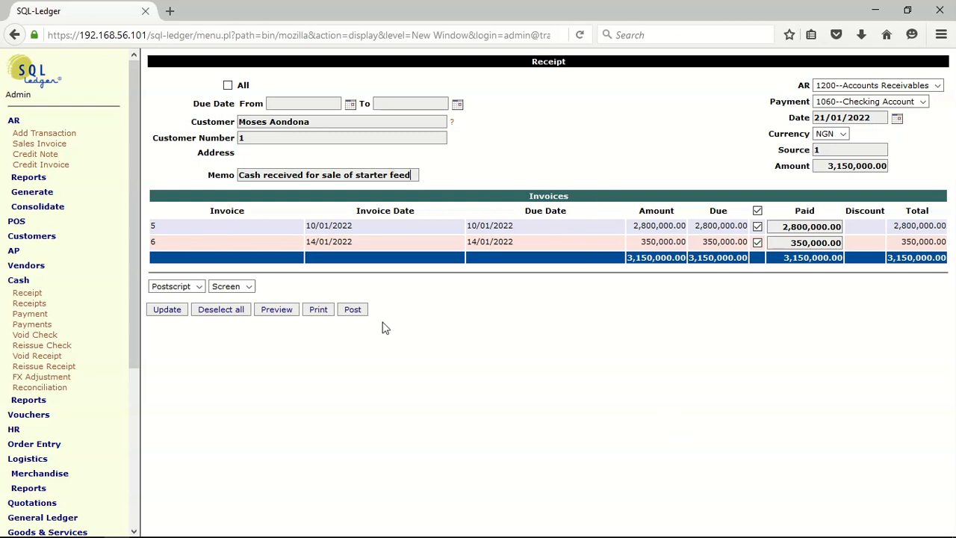
left_click(356, 312)
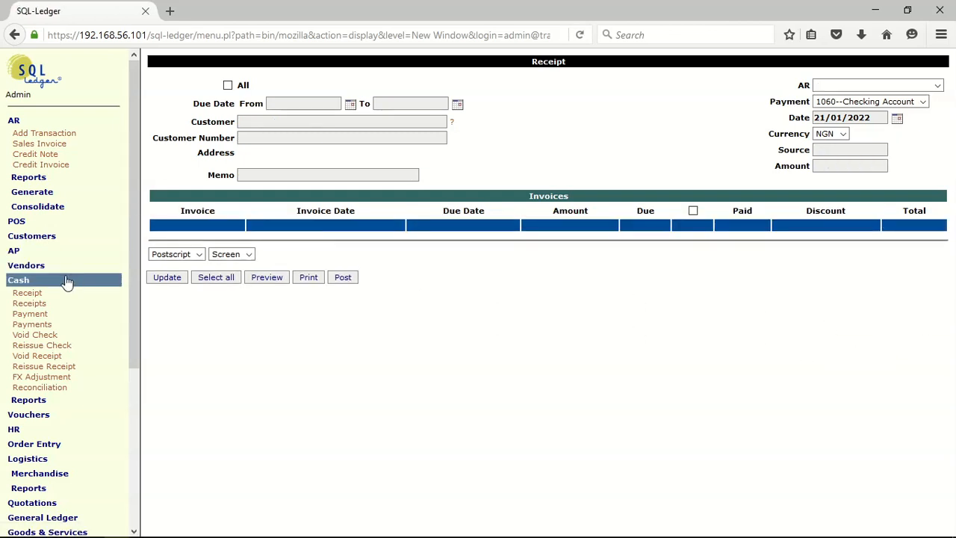
Start a vendor payment, select invoice 2, set the paid amount to 2,500,000.00 and update the payment.
left_click(39, 317)
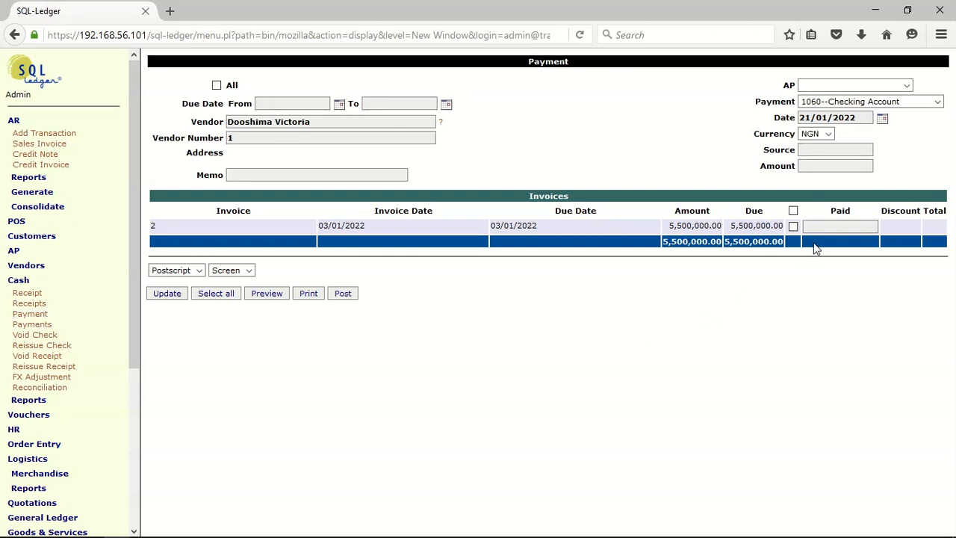
left_click(793, 227)
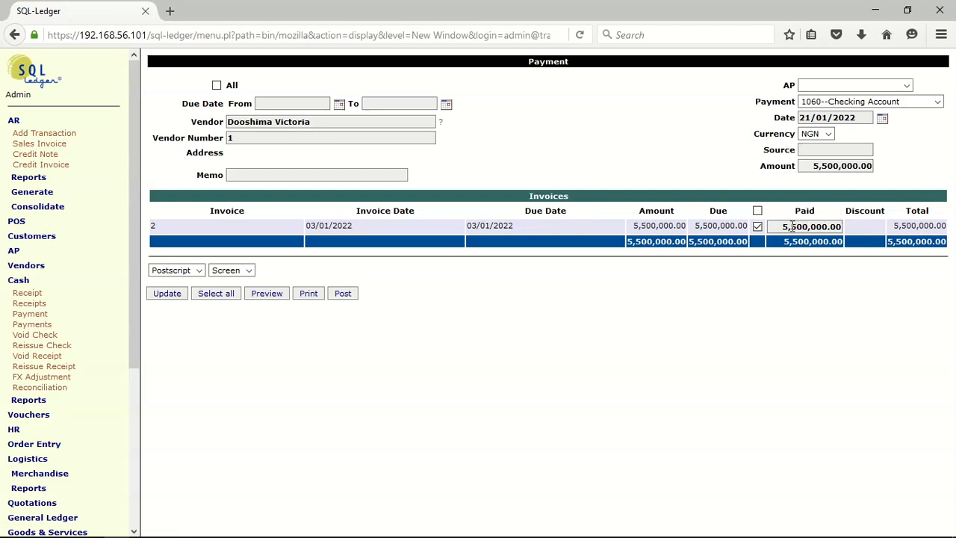
left_click_drag(790, 226, 778, 228)
type("2")
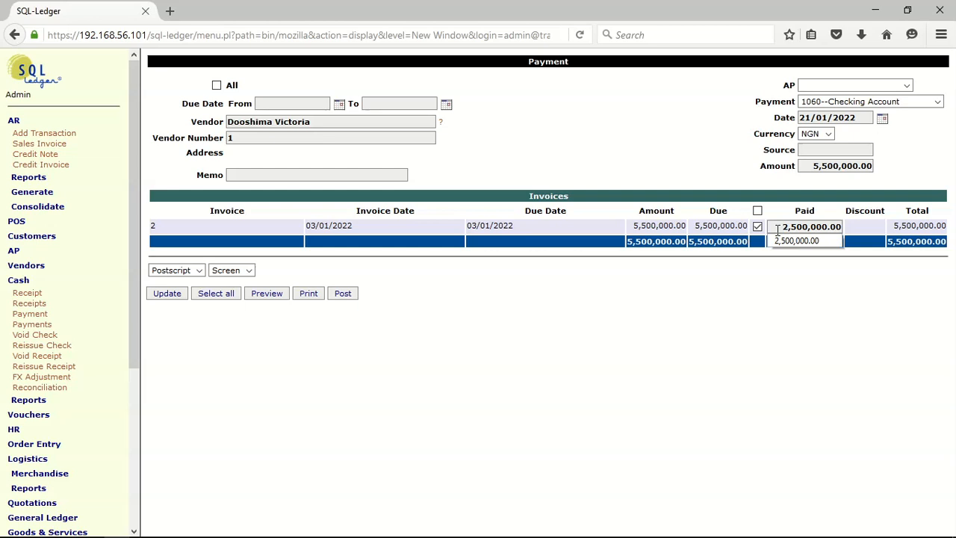
key("Down")
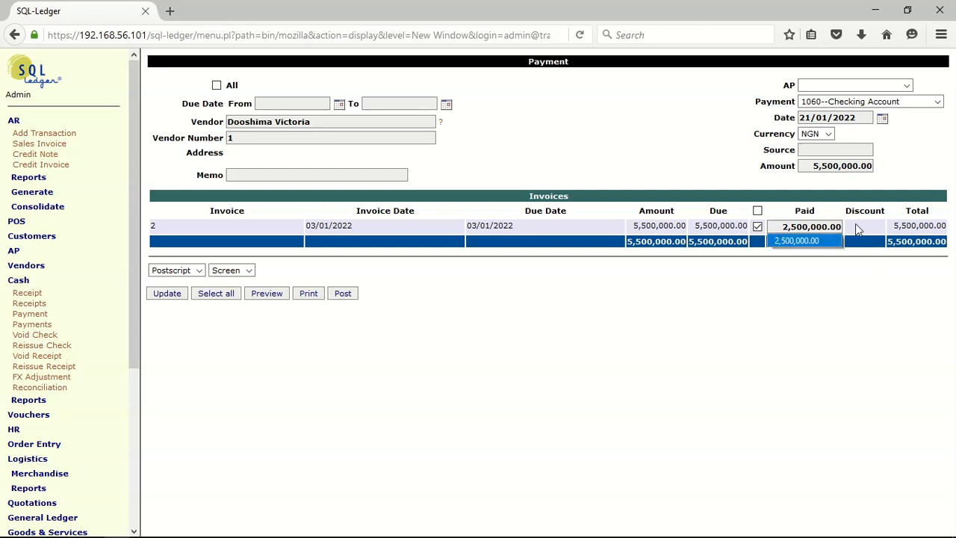
left_click(167, 297)
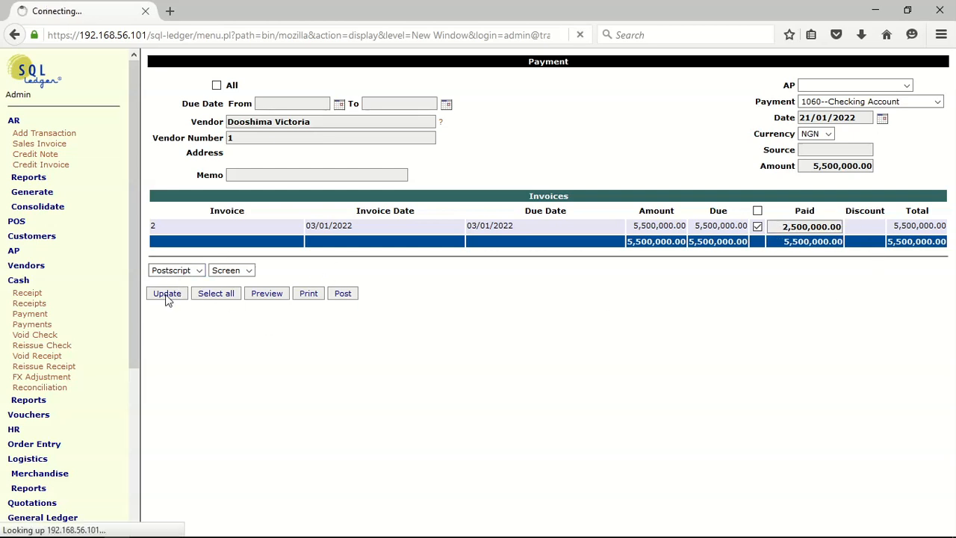
Set the payment's AP account to 2100--Accounts Payable and enter the memo "part Payment for inventory purchased".
left_click(905, 86)
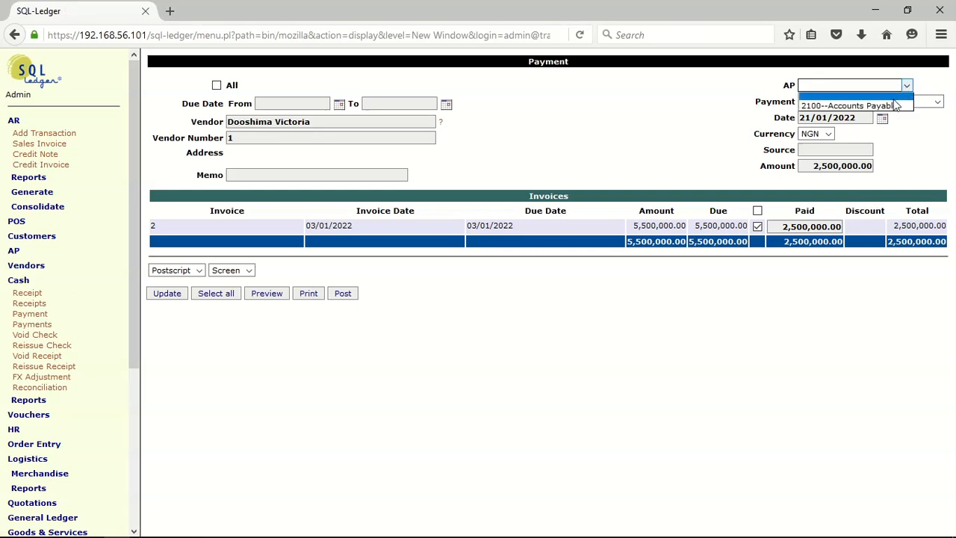
left_click(895, 106)
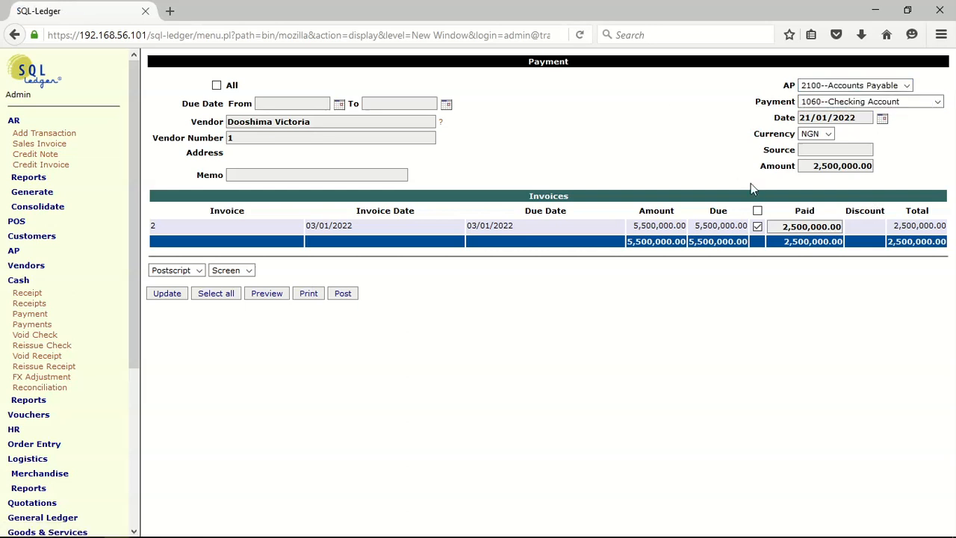
left_click(289, 176)
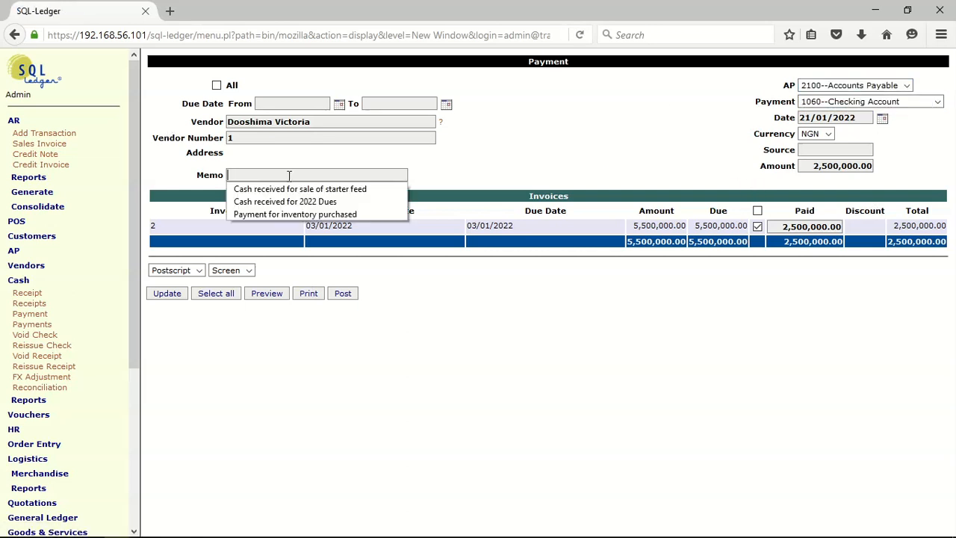
left_click(282, 214)
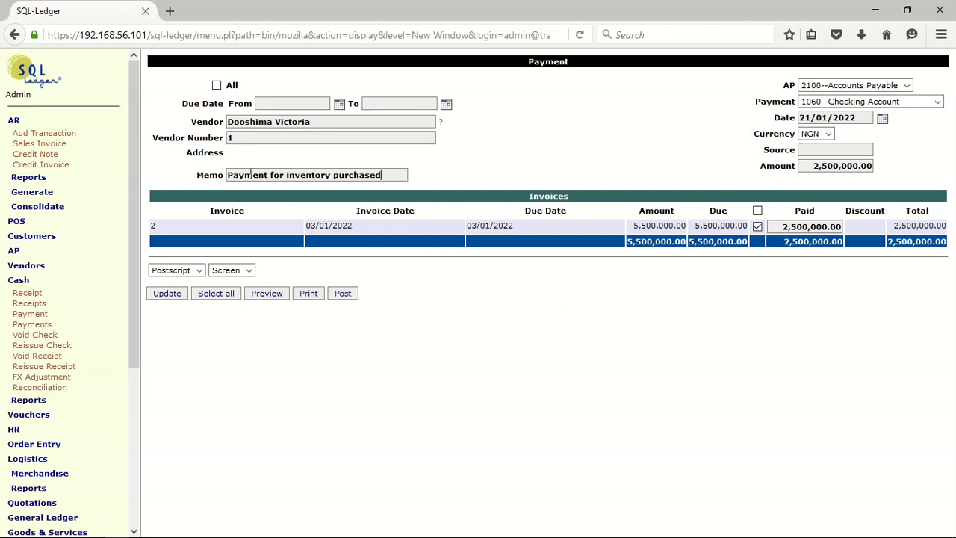
left_click(228, 175)
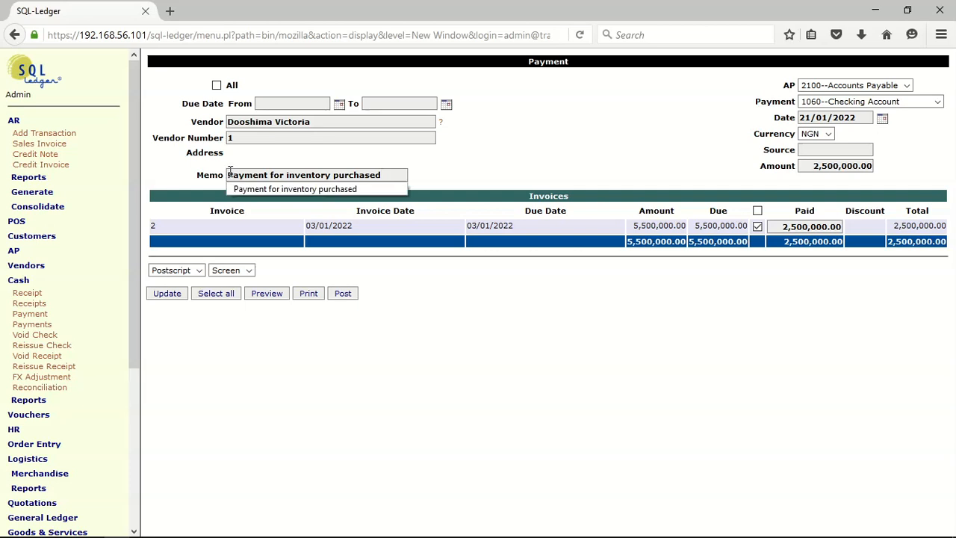
type("part")
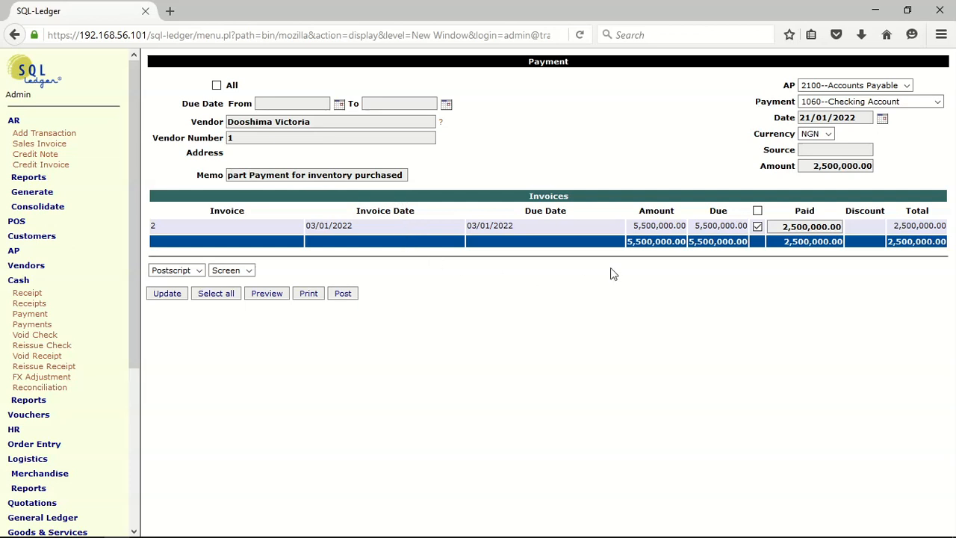
Enter EFT as the payment source, set the payment date to 17/01/2022 and post the payment.
left_click(814, 150)
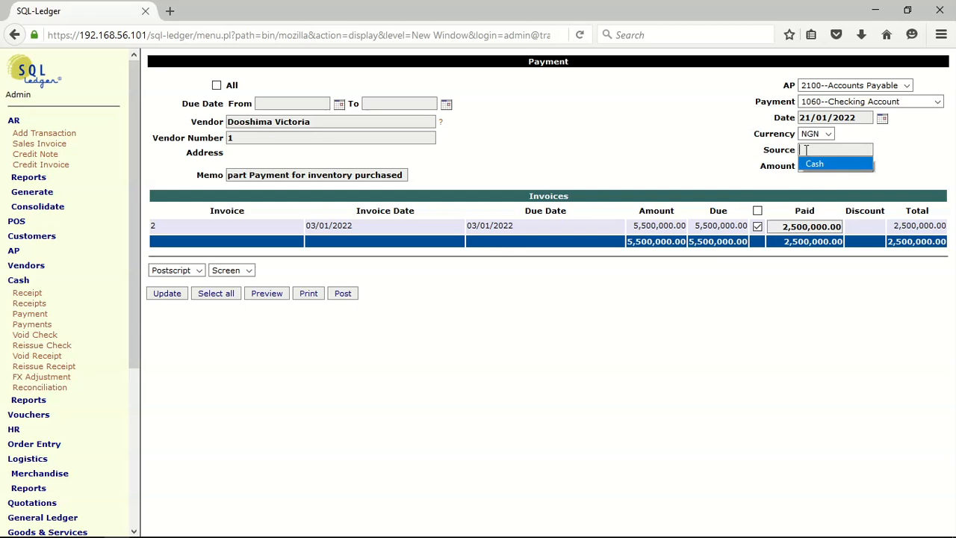
type("EFT")
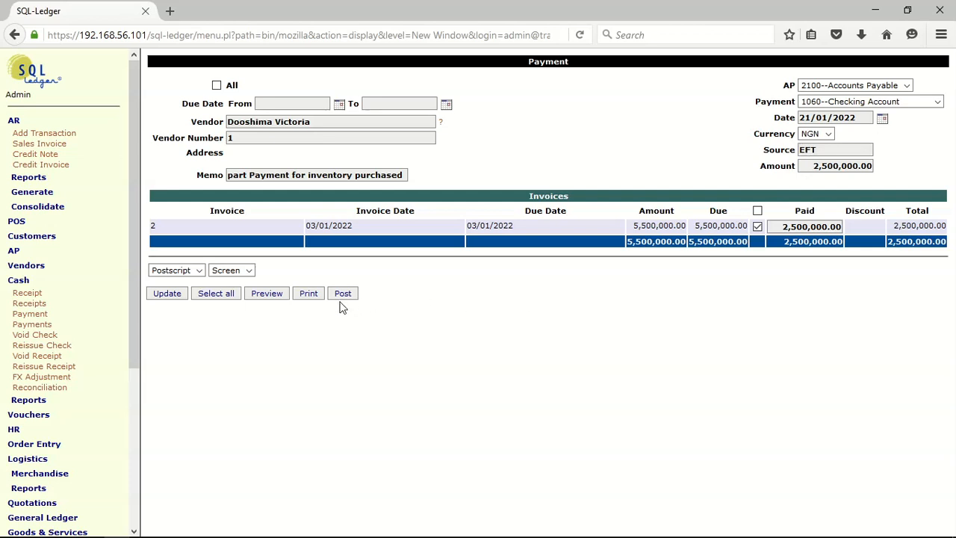
left_click(882, 119)
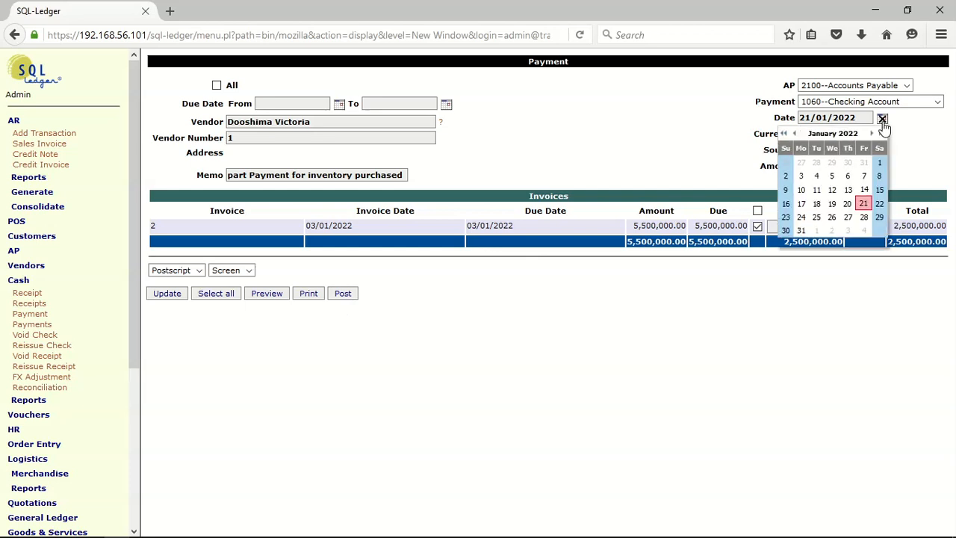
left_click(801, 204)
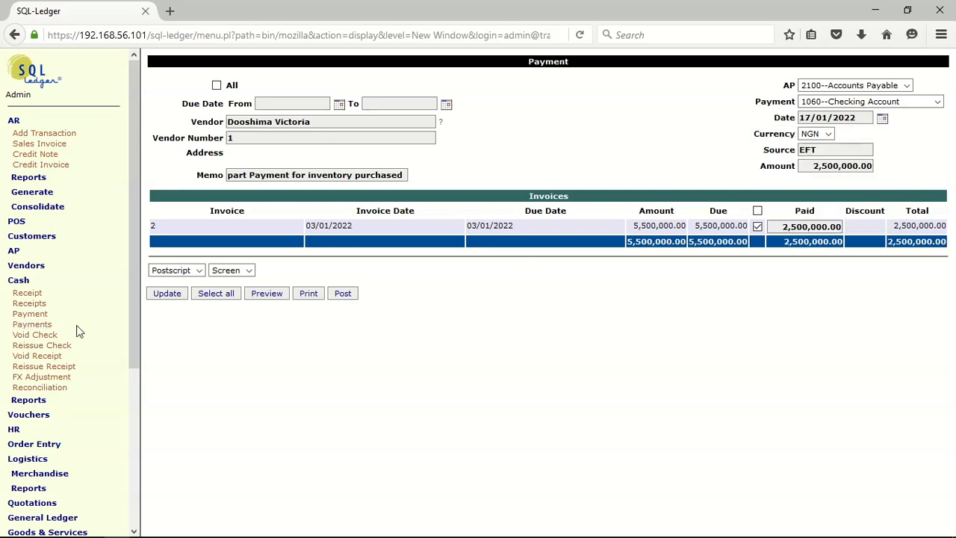
left_click(343, 294)
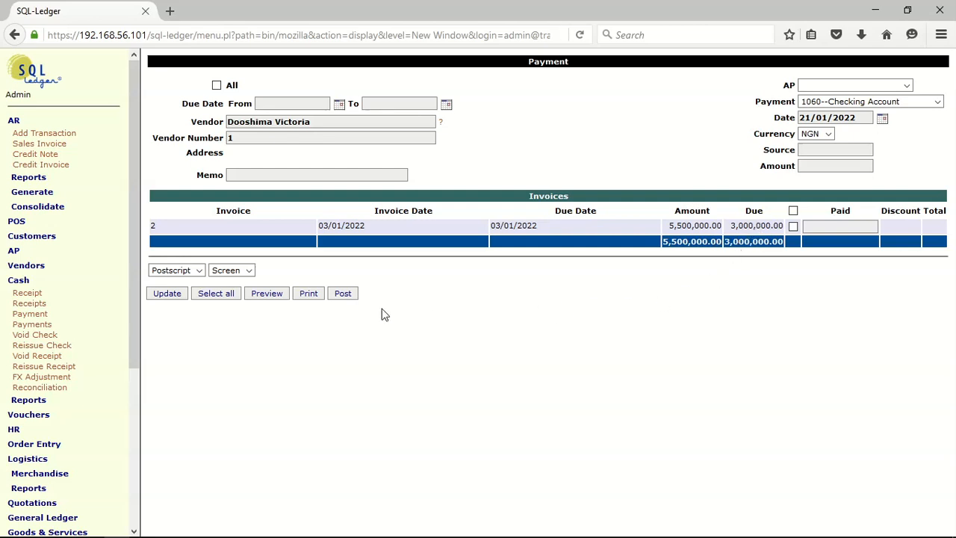
Generate the Trial Balance report and the Balance Sheet with their default settings to review the account balances.
left_click(23, 281)
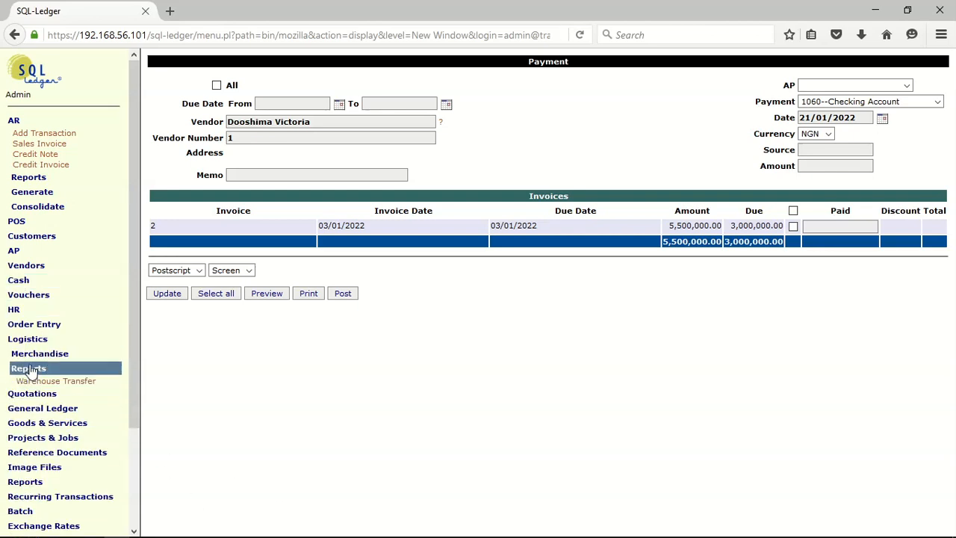
mouse_move(34, 472)
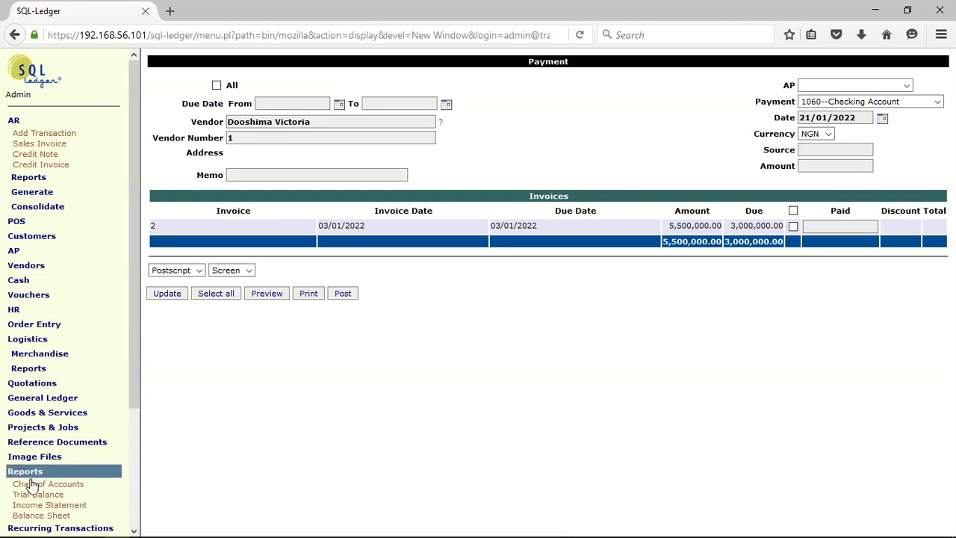
left_click(52, 495)
left_click(168, 178)
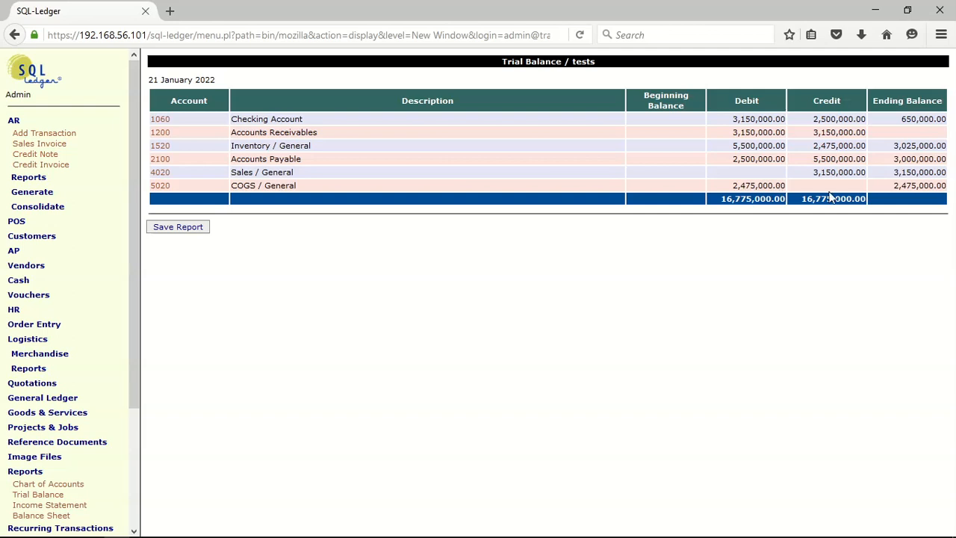
left_click(30, 515)
left_click(180, 258)
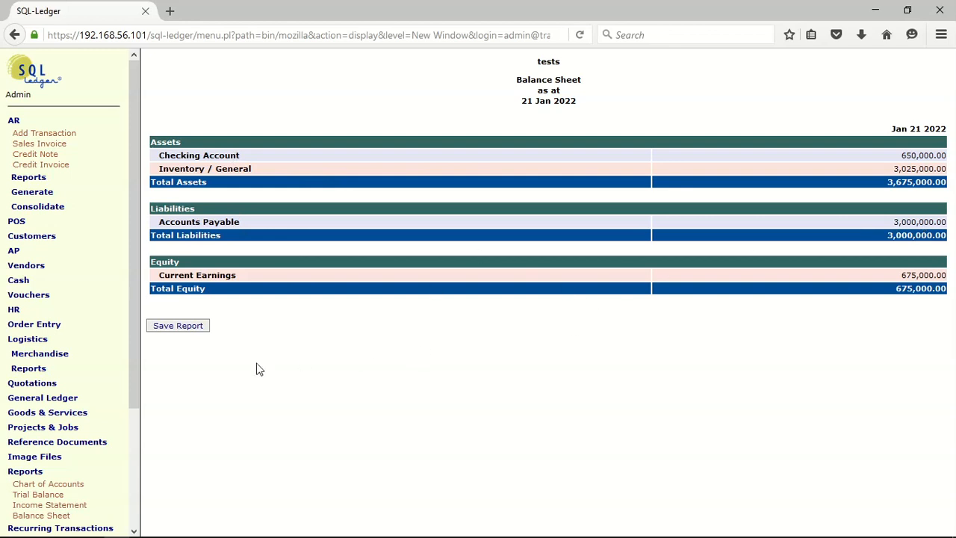
Run the logistics Warehouse Transfer report with no filters to review all stock movements between warehouses.
left_click_drag(129, 374, 98, 275)
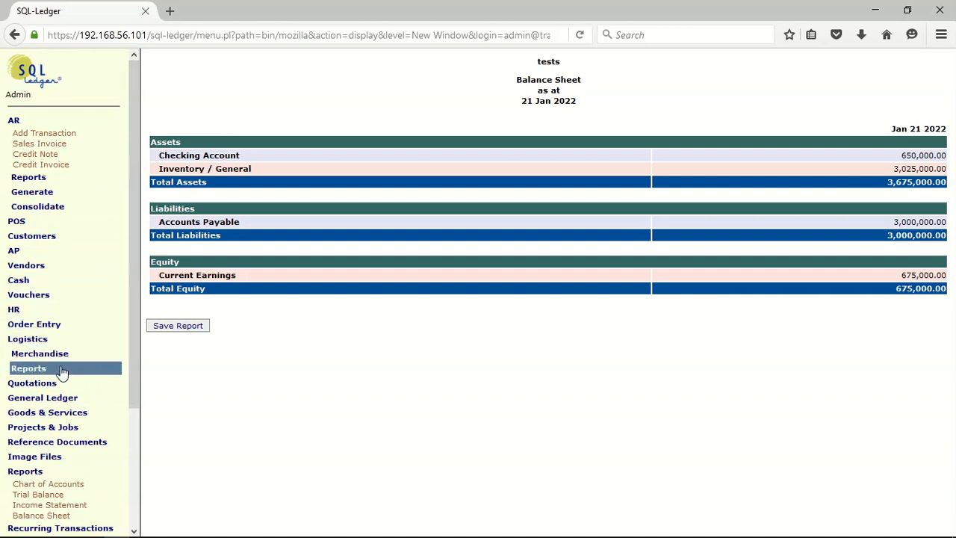
left_click(39, 369)
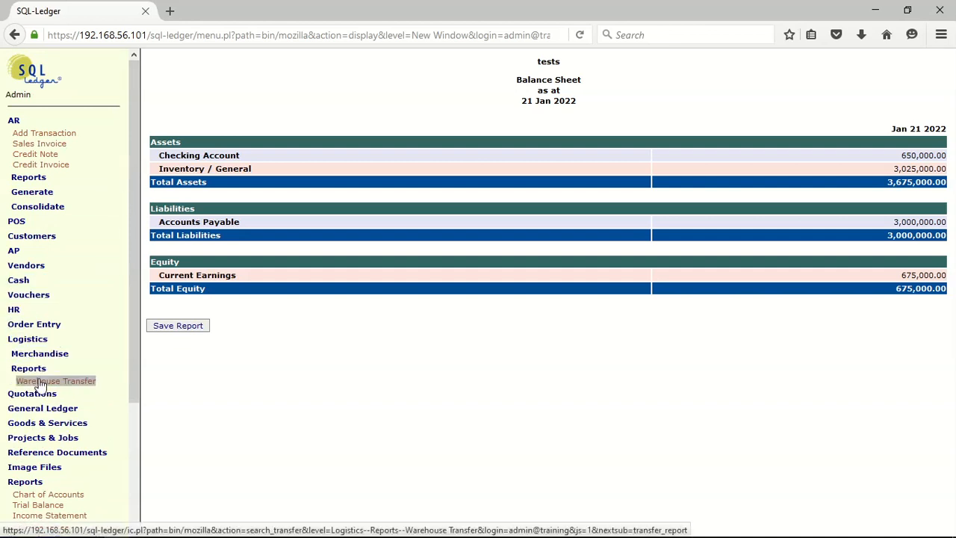
left_click(39, 382)
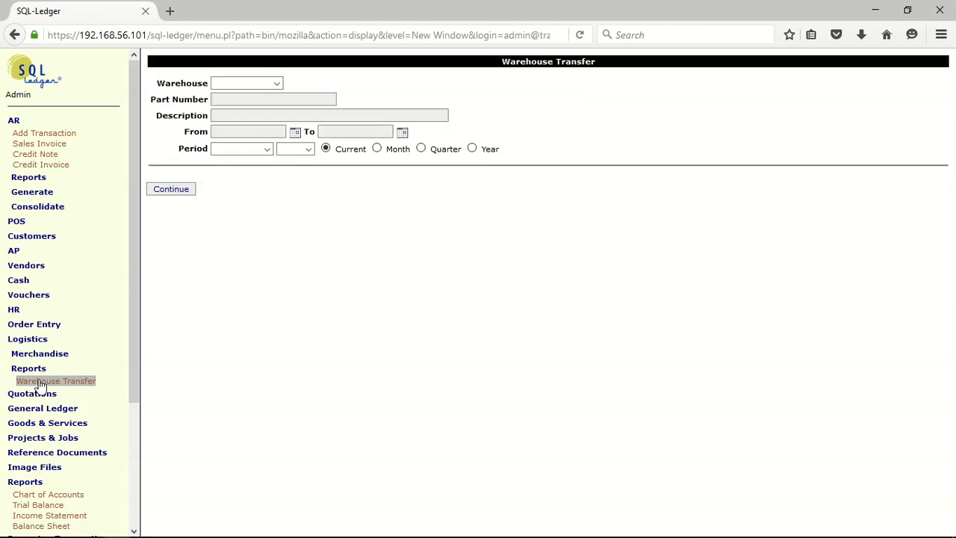
left_click(168, 191)
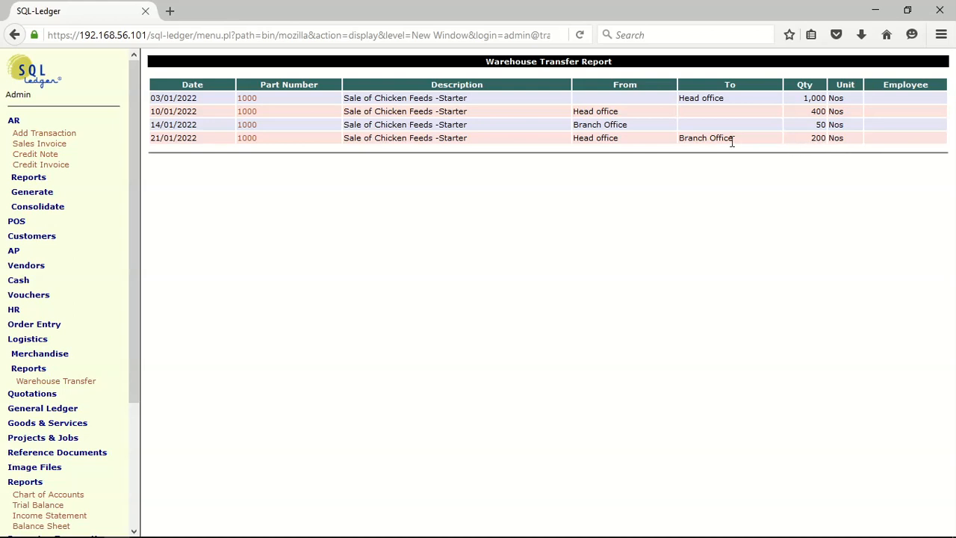
left_click(12, 37)
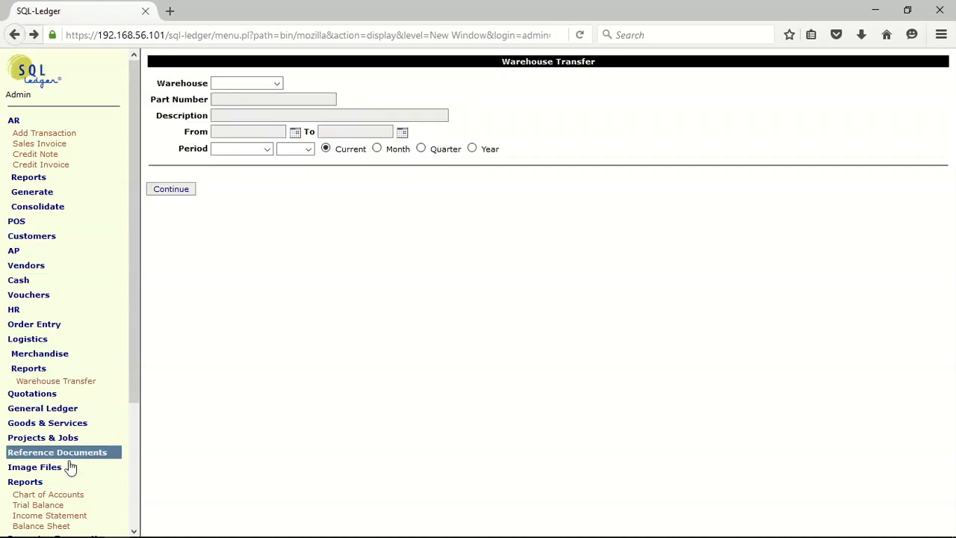
Run the Goods & Services Parts report for the Branch Office warehouse to check its stock quantity.
left_click(51, 424)
scroll(47, 436, "down", 5)
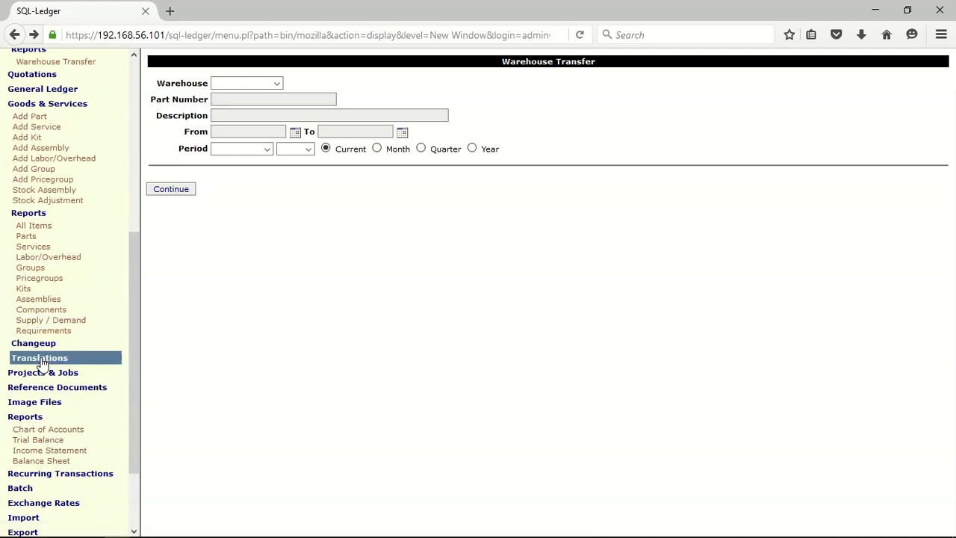
left_click(26, 236)
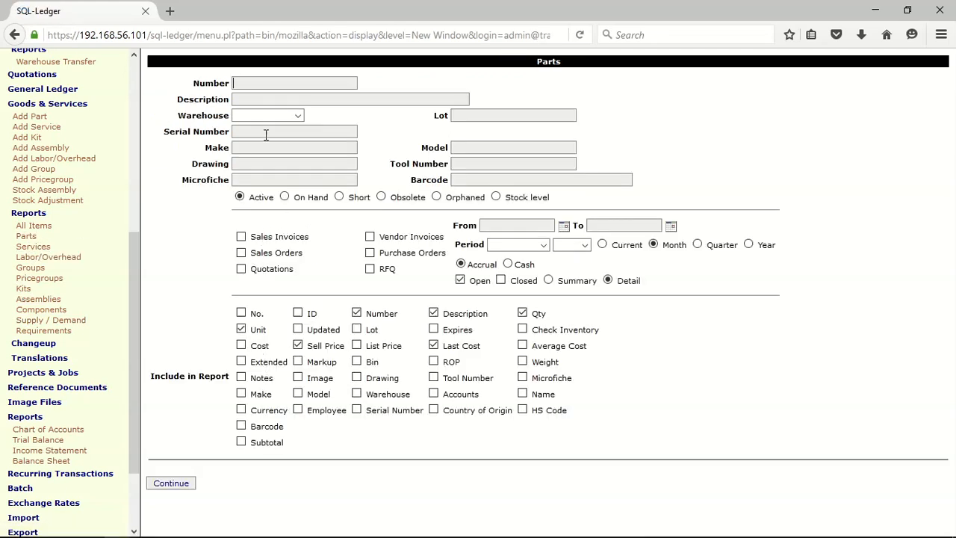
left_click(299, 115)
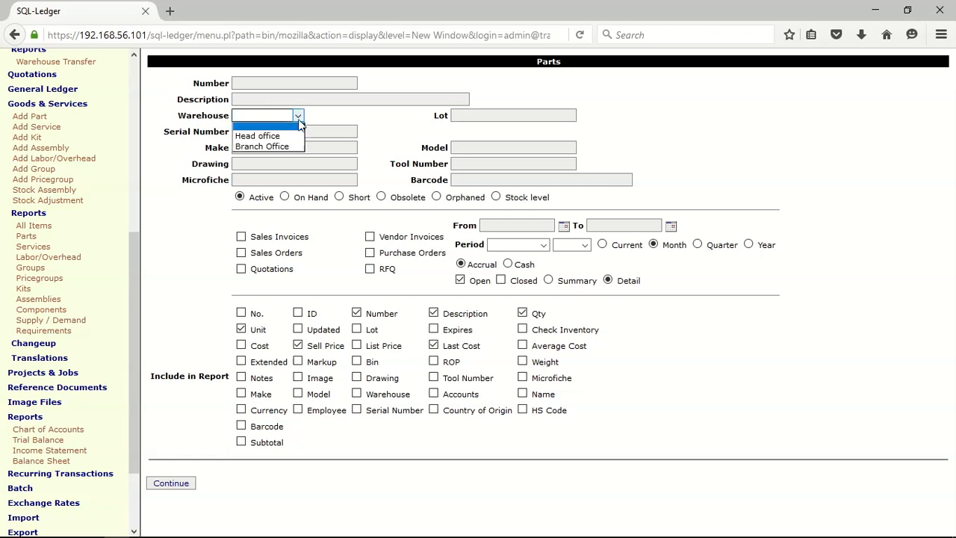
left_click(275, 145)
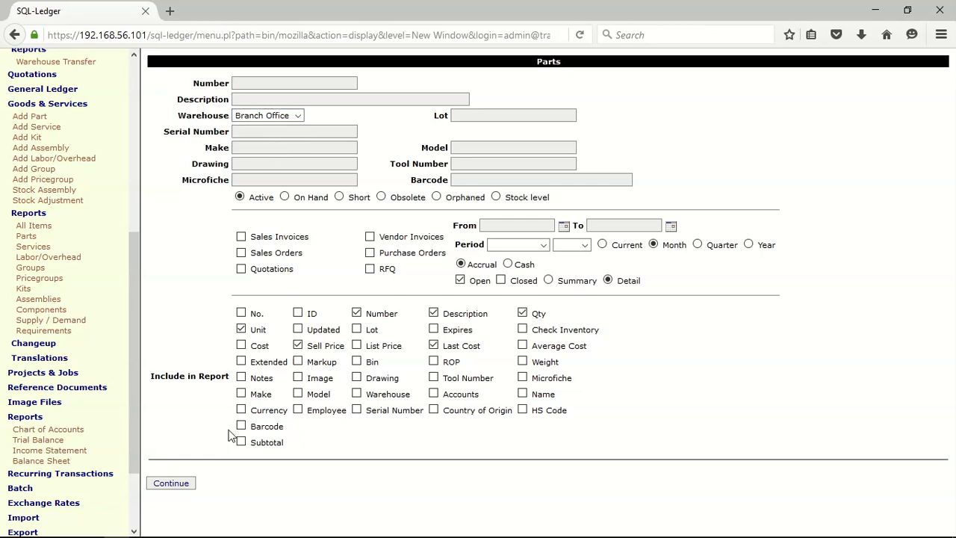
left_click(171, 483)
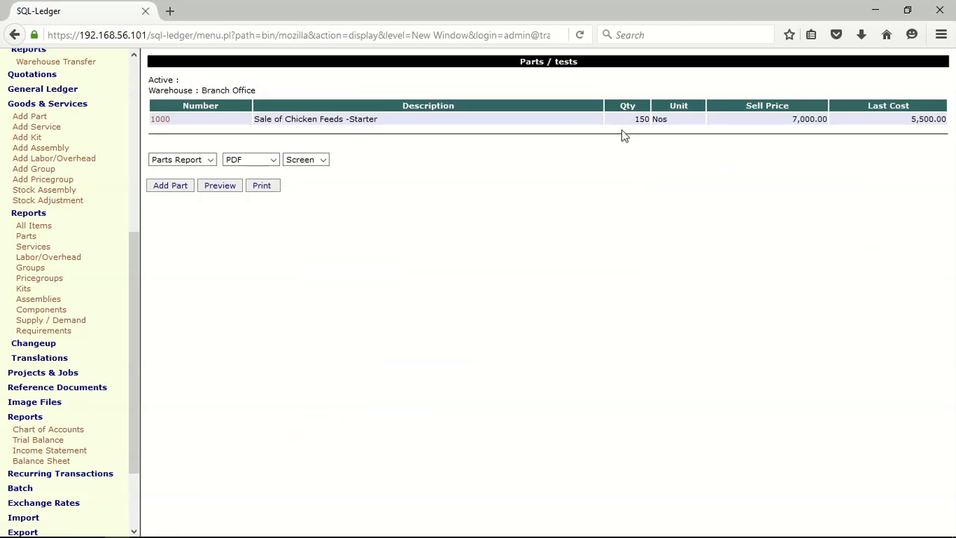
Rerun the Parts report for the Head office warehouse to check its stock quantity.
left_click(14, 34)
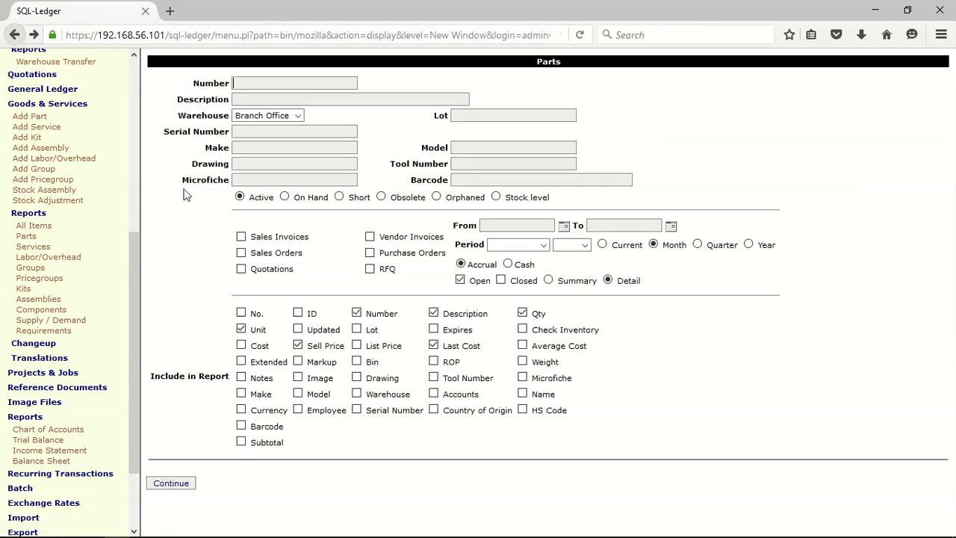
left_click(296, 118)
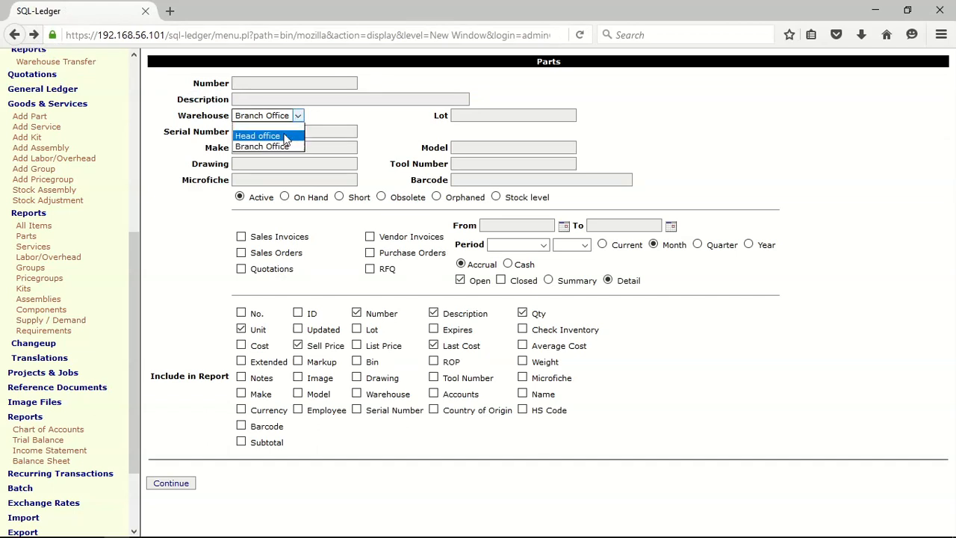
left_click(285, 133)
left_click(171, 482)
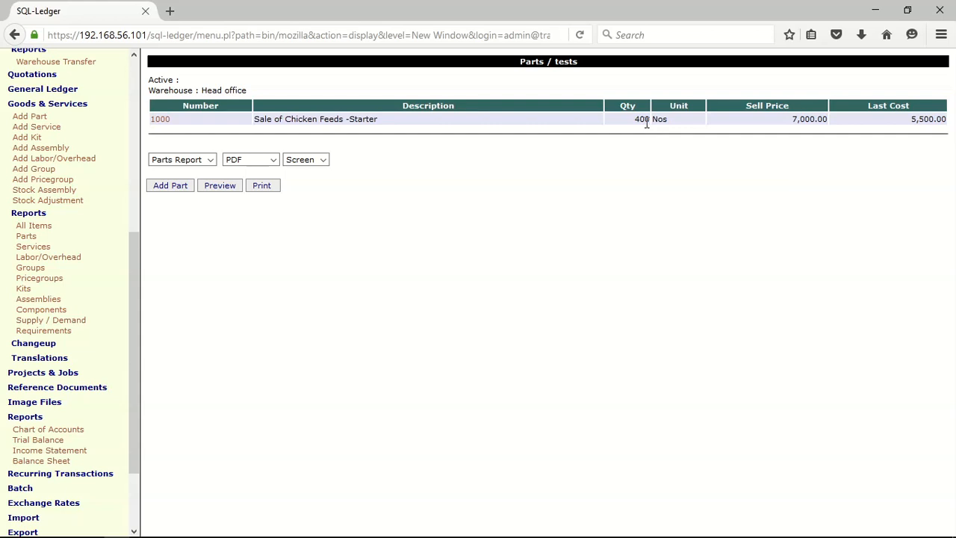
Clear the warehouse filter and rerun the Parts report to check stock across all warehouses.
left_click(14, 34)
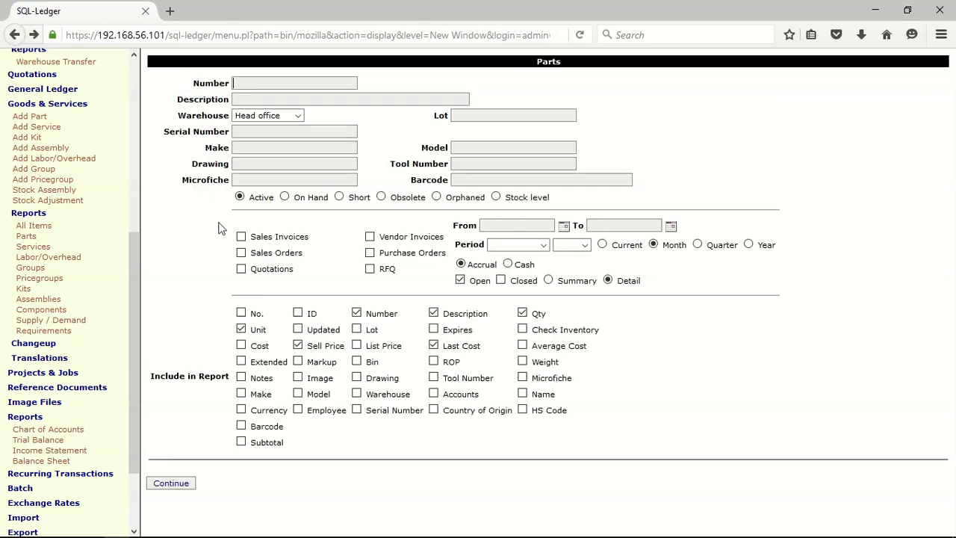
left_click(299, 116)
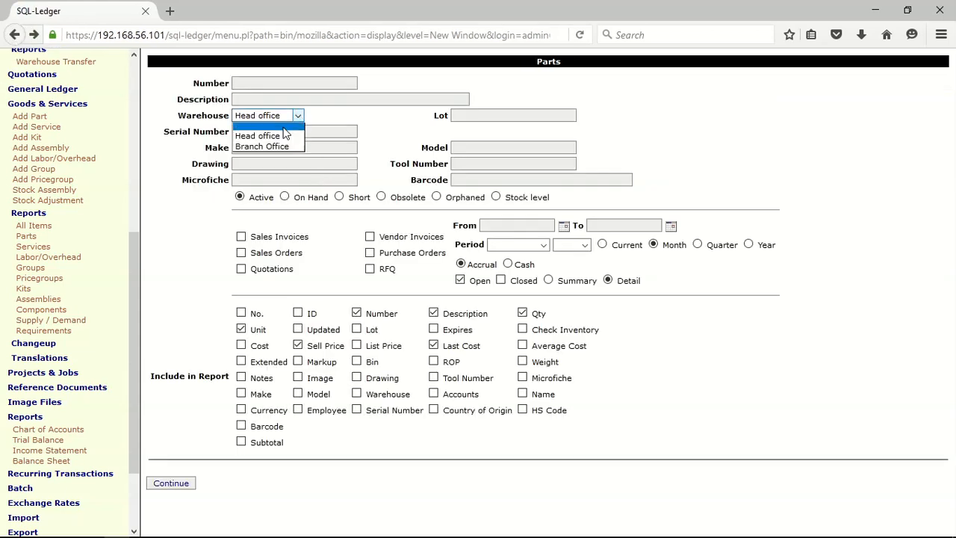
left_click(284, 127)
left_click(186, 484)
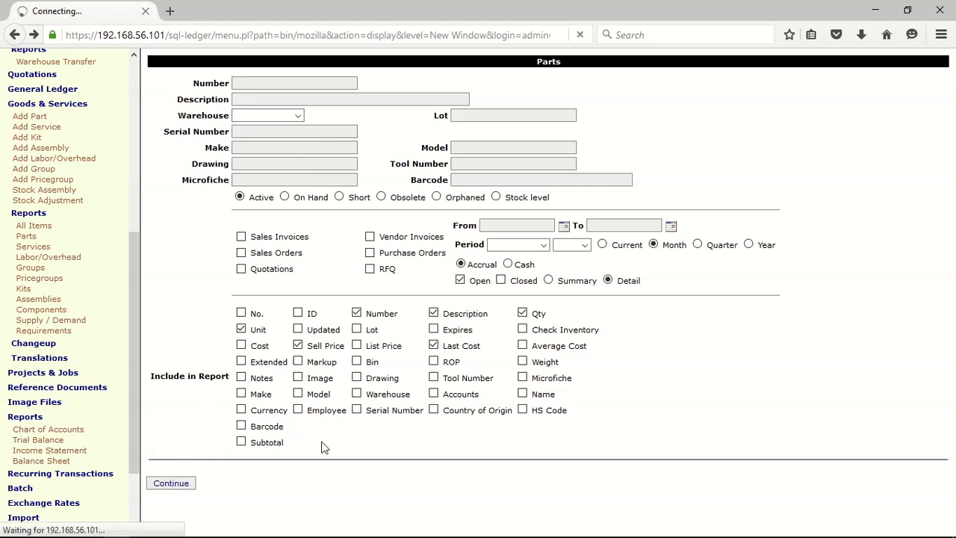